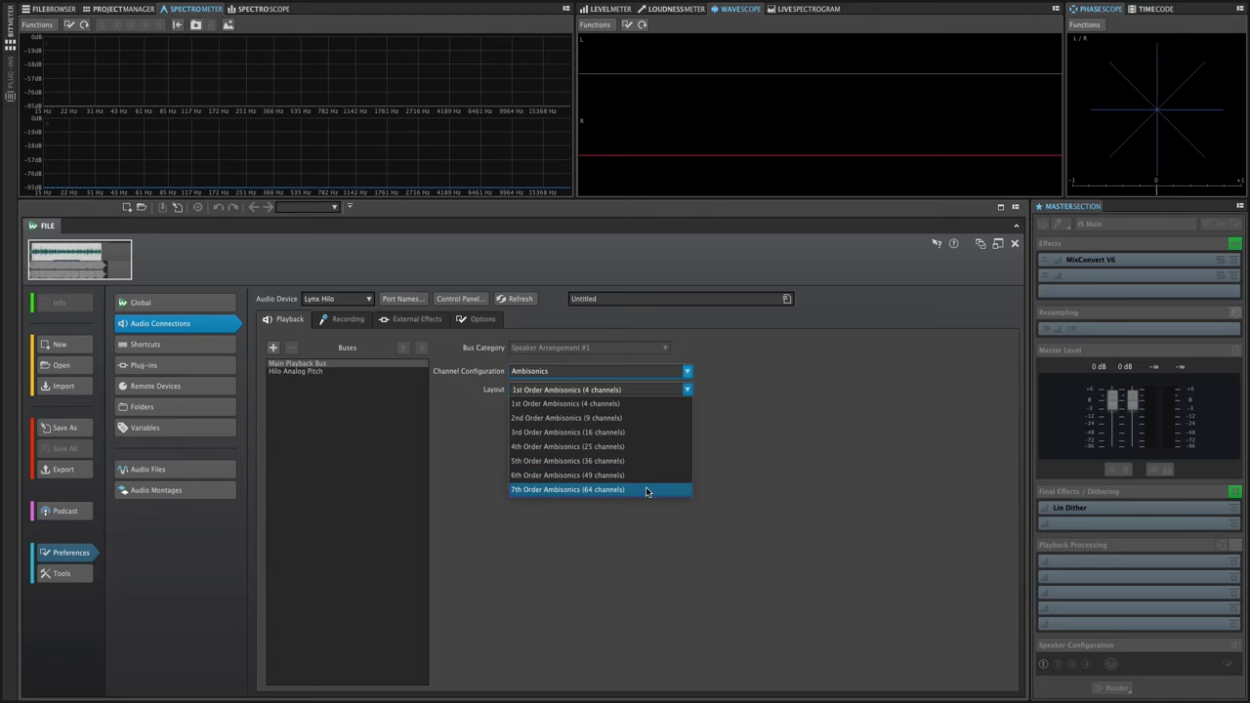
Step: Change the playback bus from 7th Order Ambisonics to a Surround 5.1 speaker layout
click(646, 490)
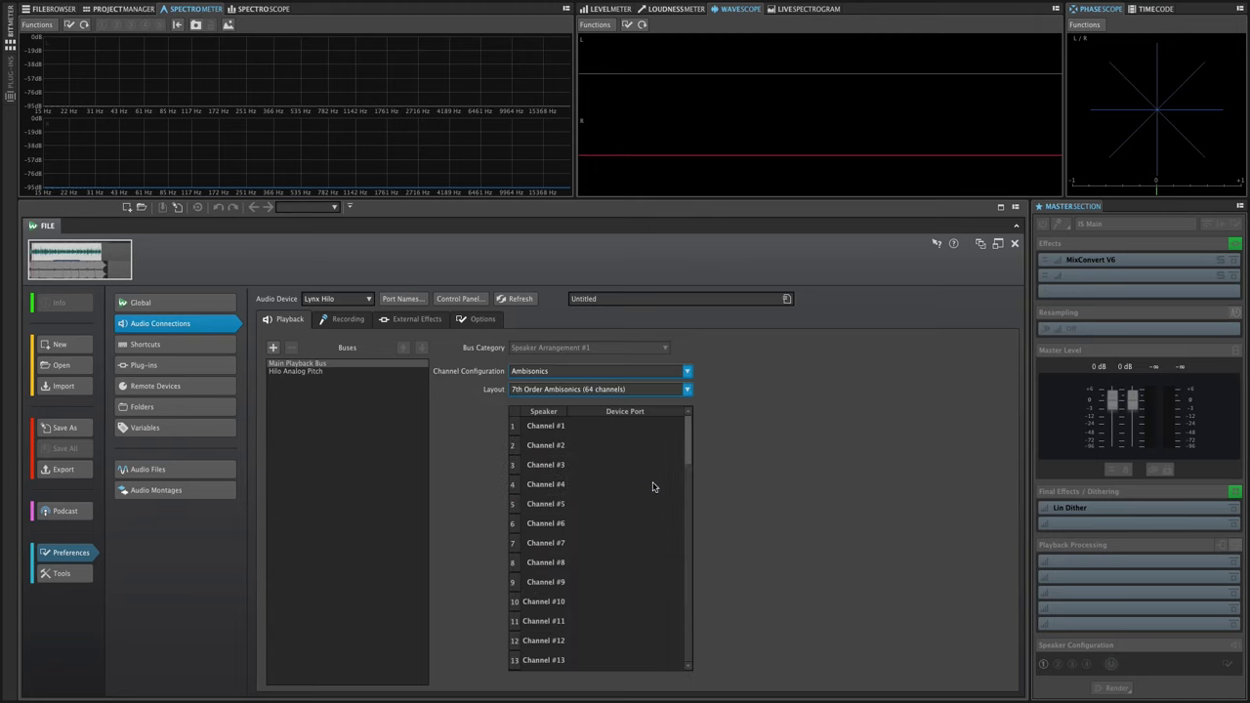
click(689, 374)
click(660, 408)
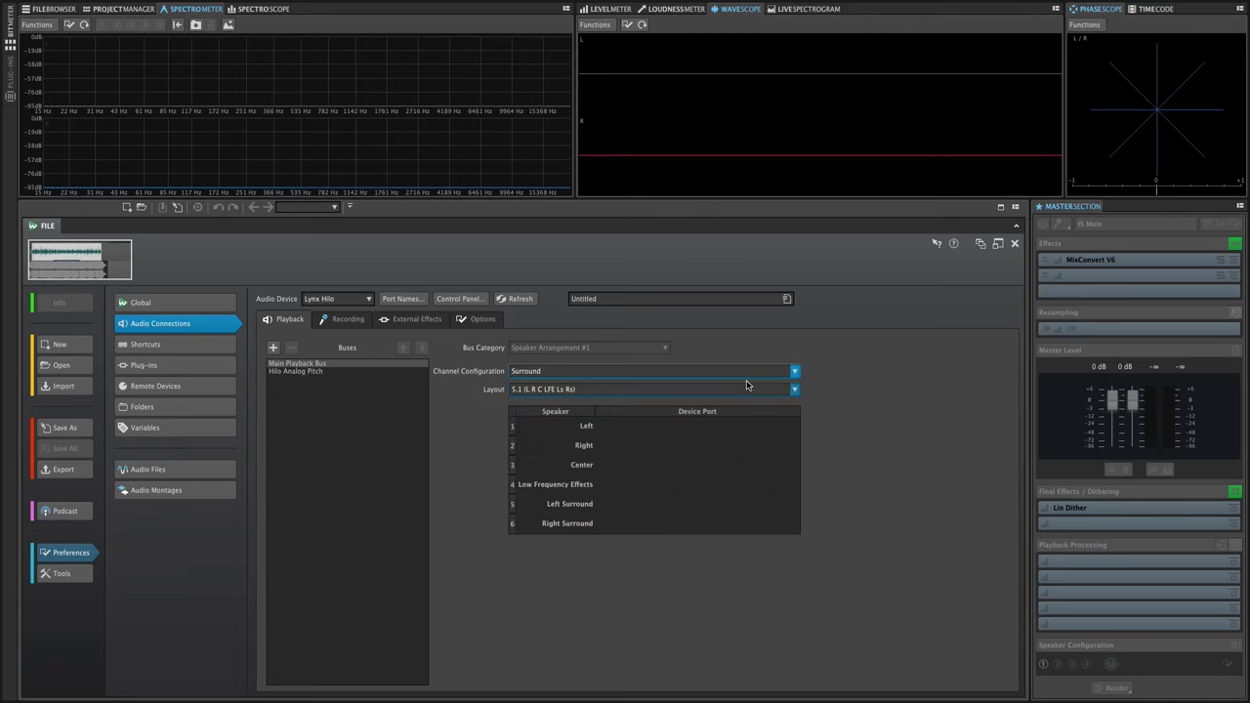
click(794, 389)
scroll(710, 336, down, 5)
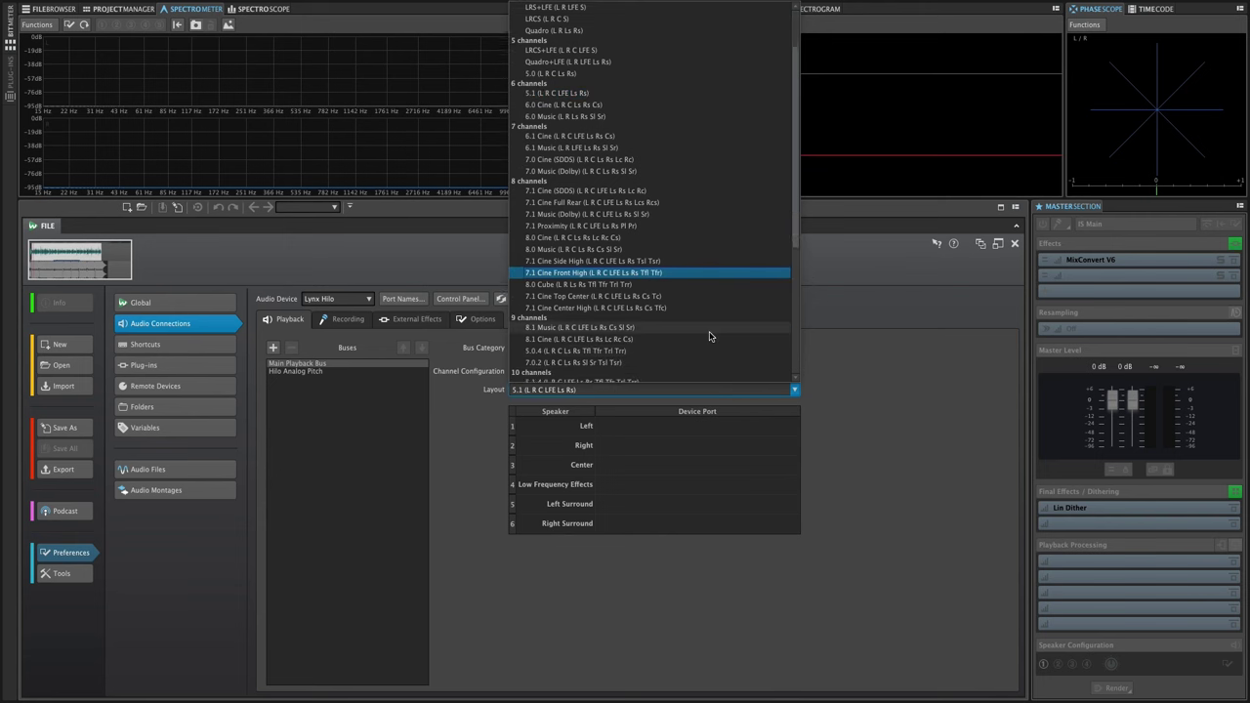
scroll(711, 336, down, 3)
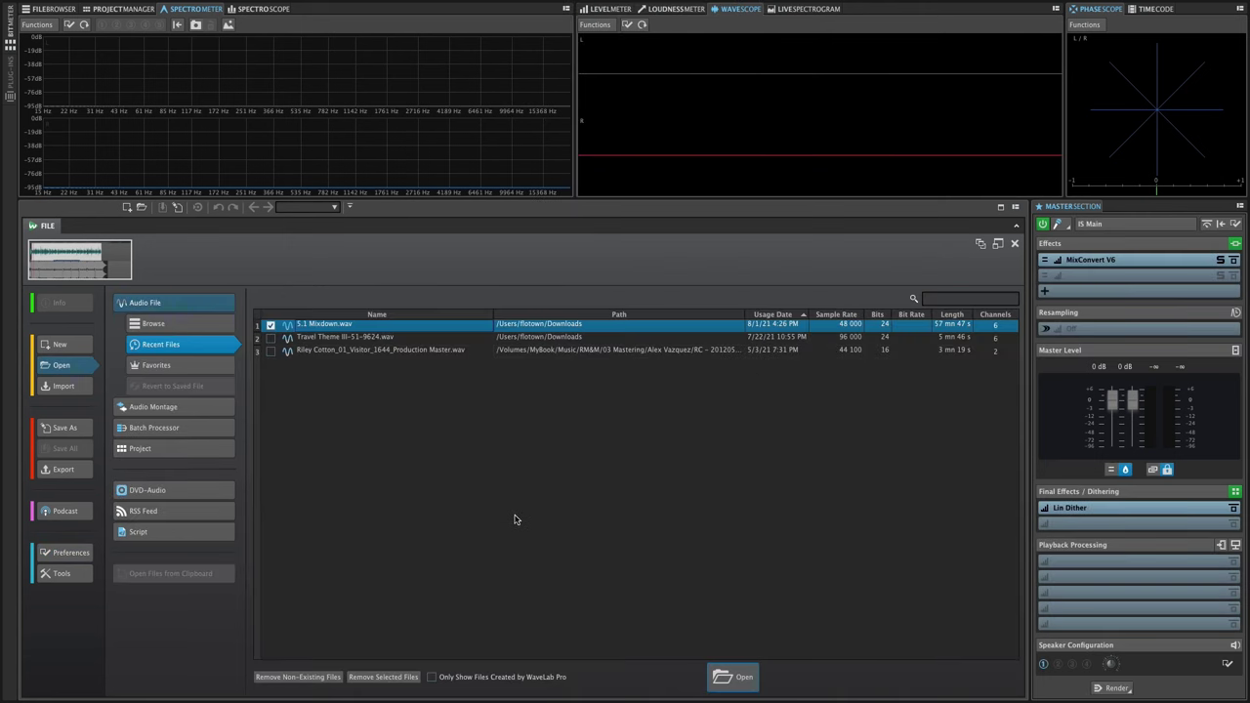
Step: Open 5.1 Mixdown.wav and select a short time range in its centre (C) channel
click(732, 676)
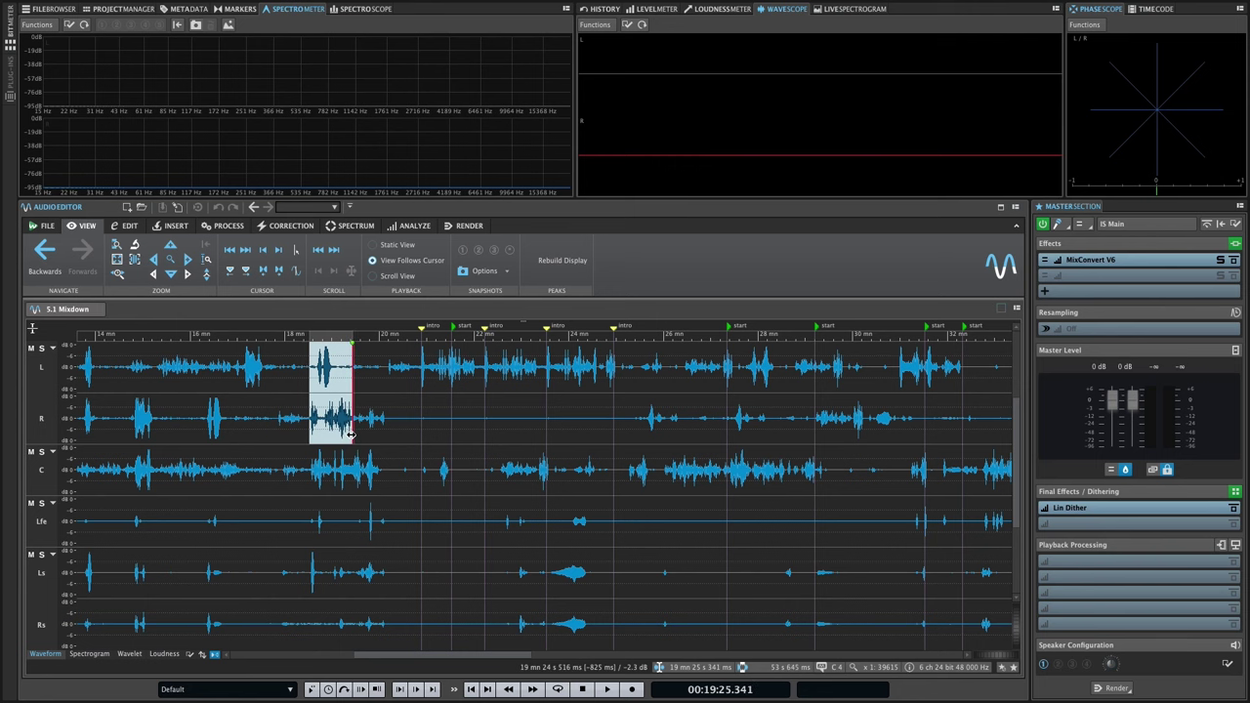
drag(371, 434, 164, 473)
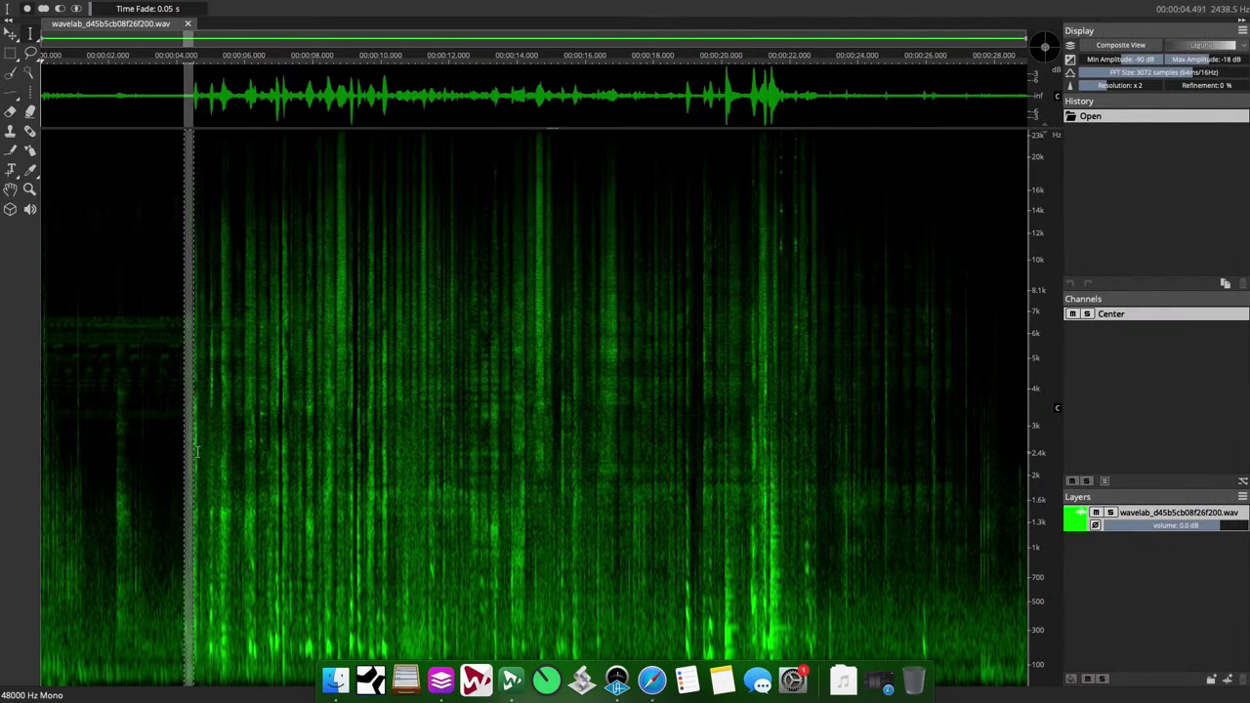
drag(186, 97, 818, 98)
click(641, 373)
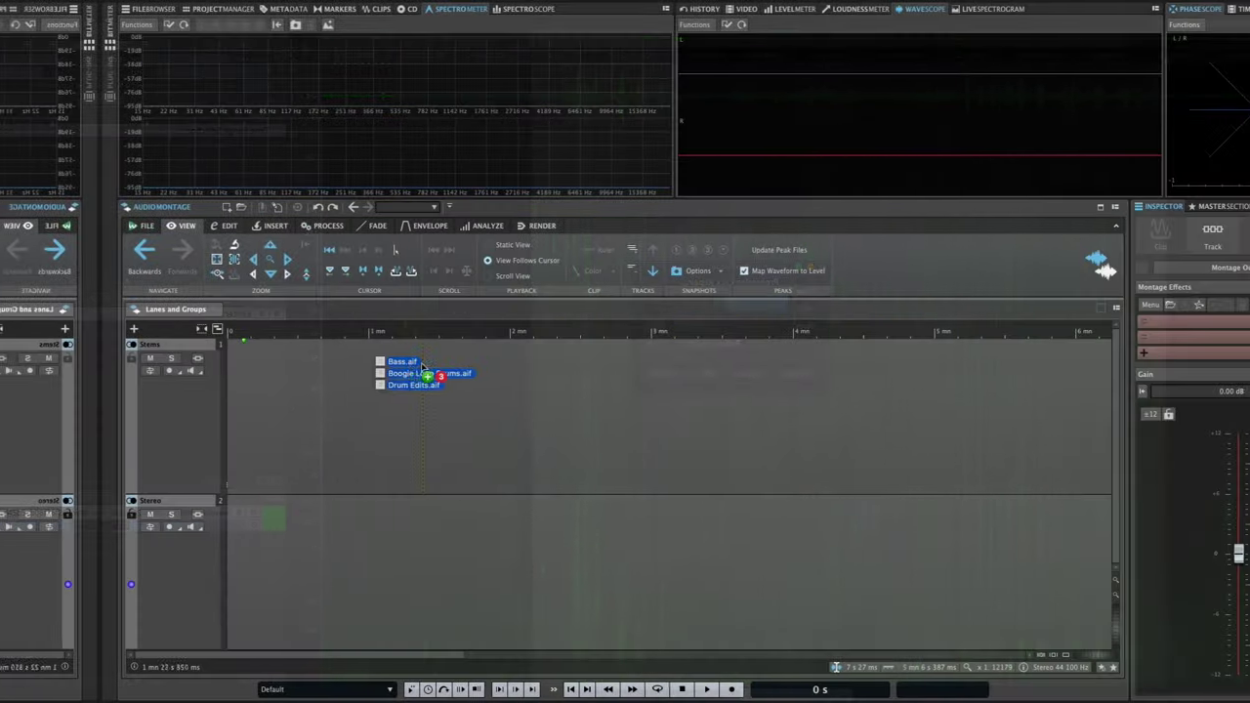
Step: Insert the three audio files on the Stems track as stacked lanes and colour Bass purple
drag(411, 361, 162, 381)
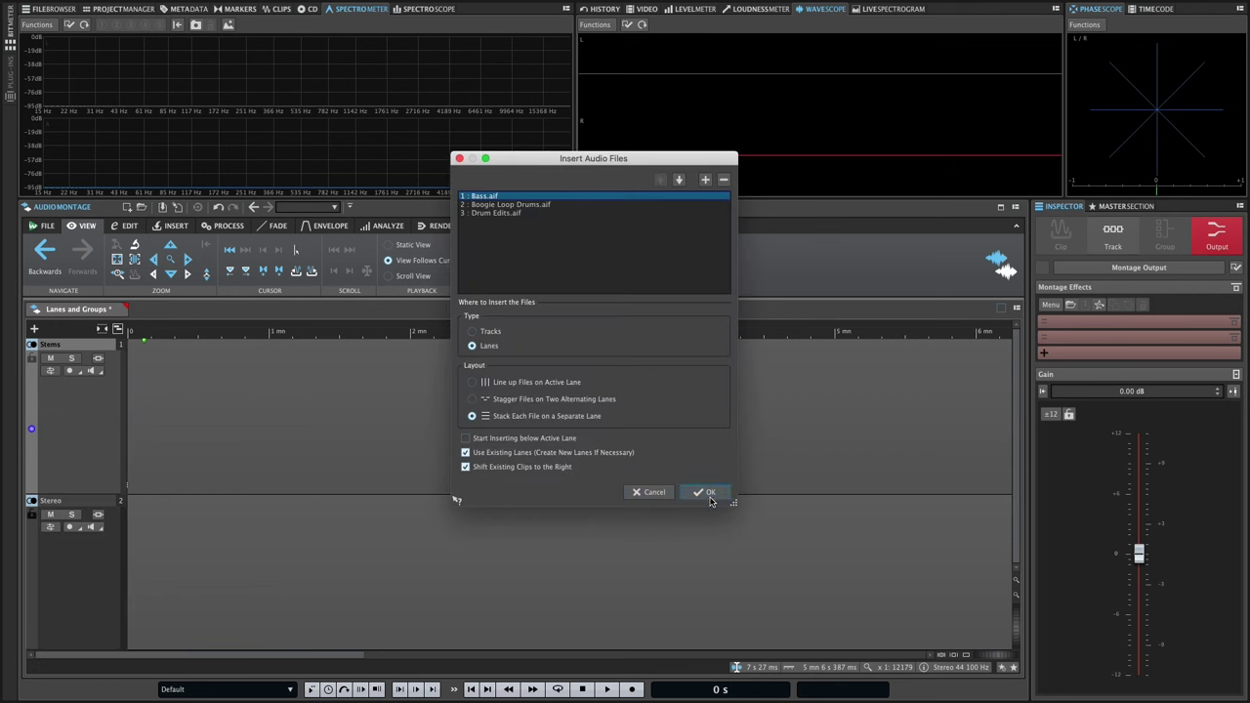
click(707, 493)
click(1064, 244)
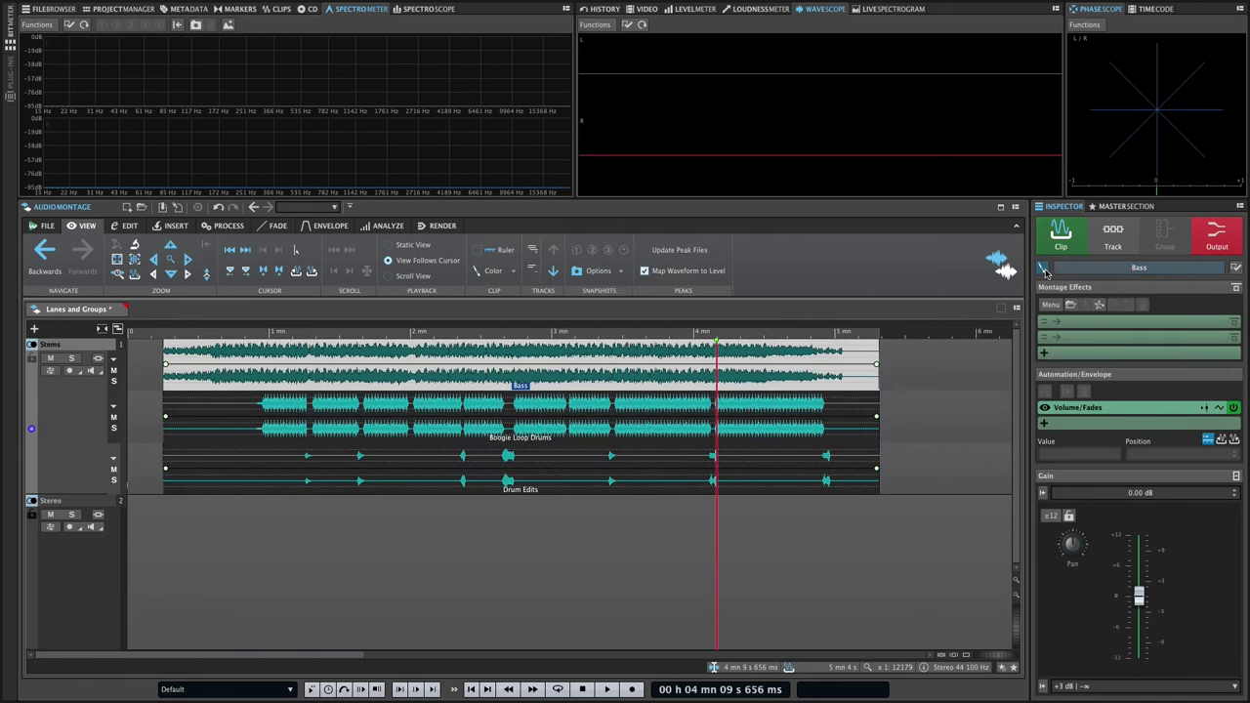
click(1043, 268)
click(1130, 288)
Step: Colour Boogie Loop Drums red and Drum Edits orange, and add the Frequency EQ to Bass
click(815, 415)
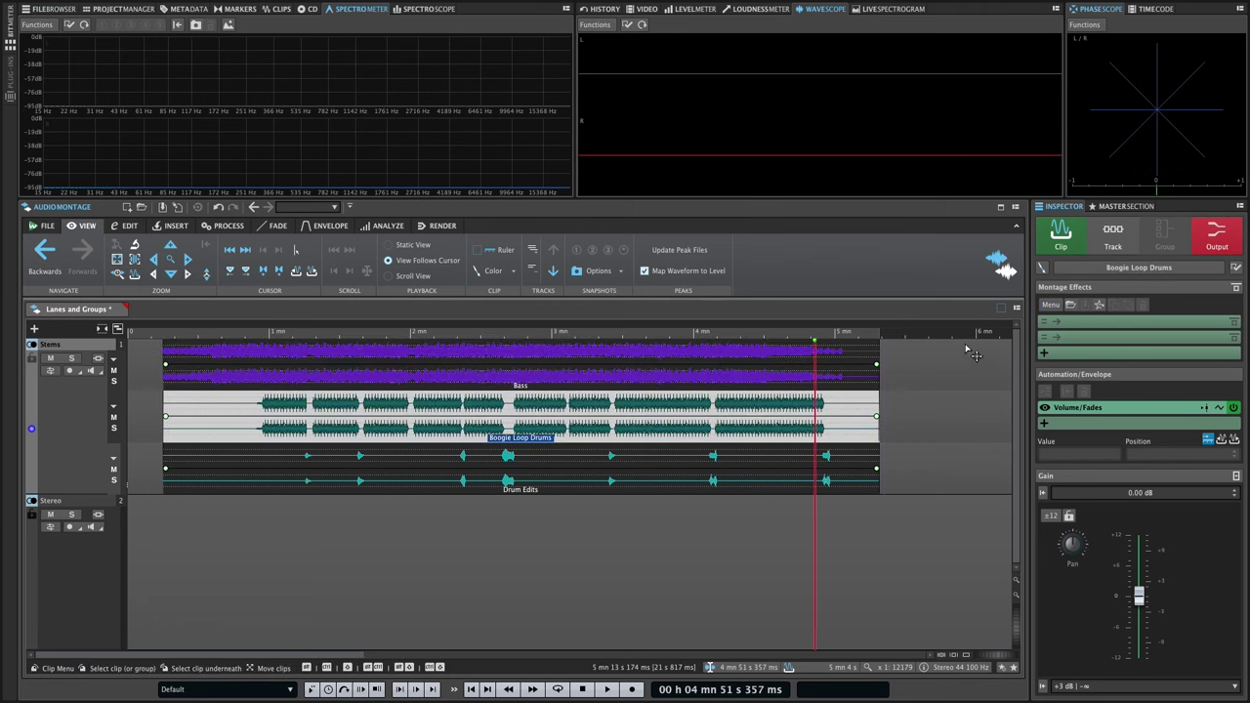
click(1043, 269)
click(1129, 309)
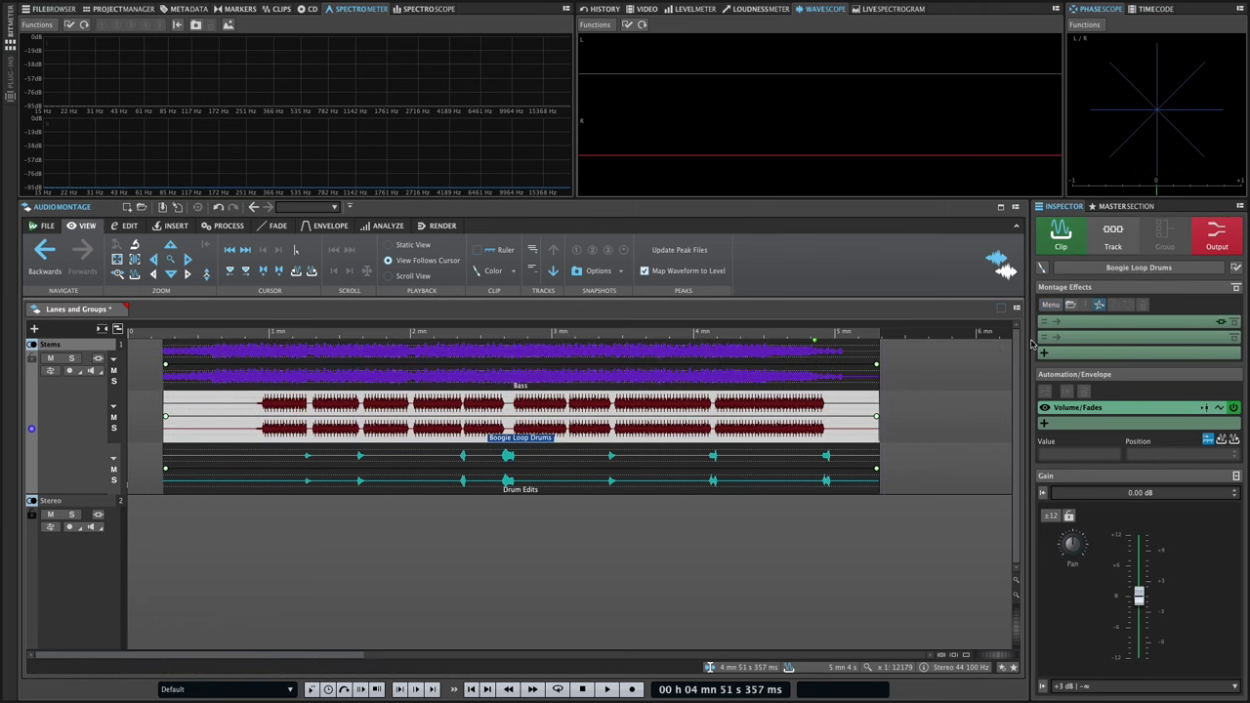
right_click(864, 467)
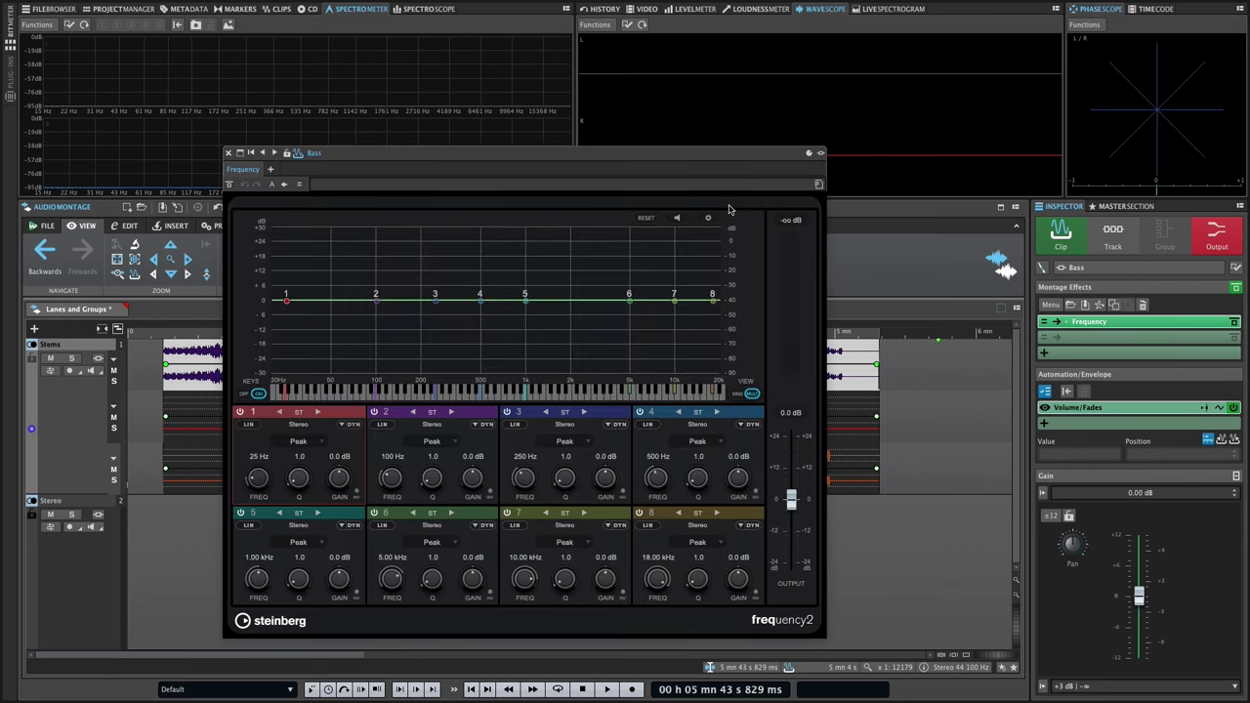
click(229, 154)
Step: Select the Stereo track and add the montage's selected tracks to a new track group
click(739, 451)
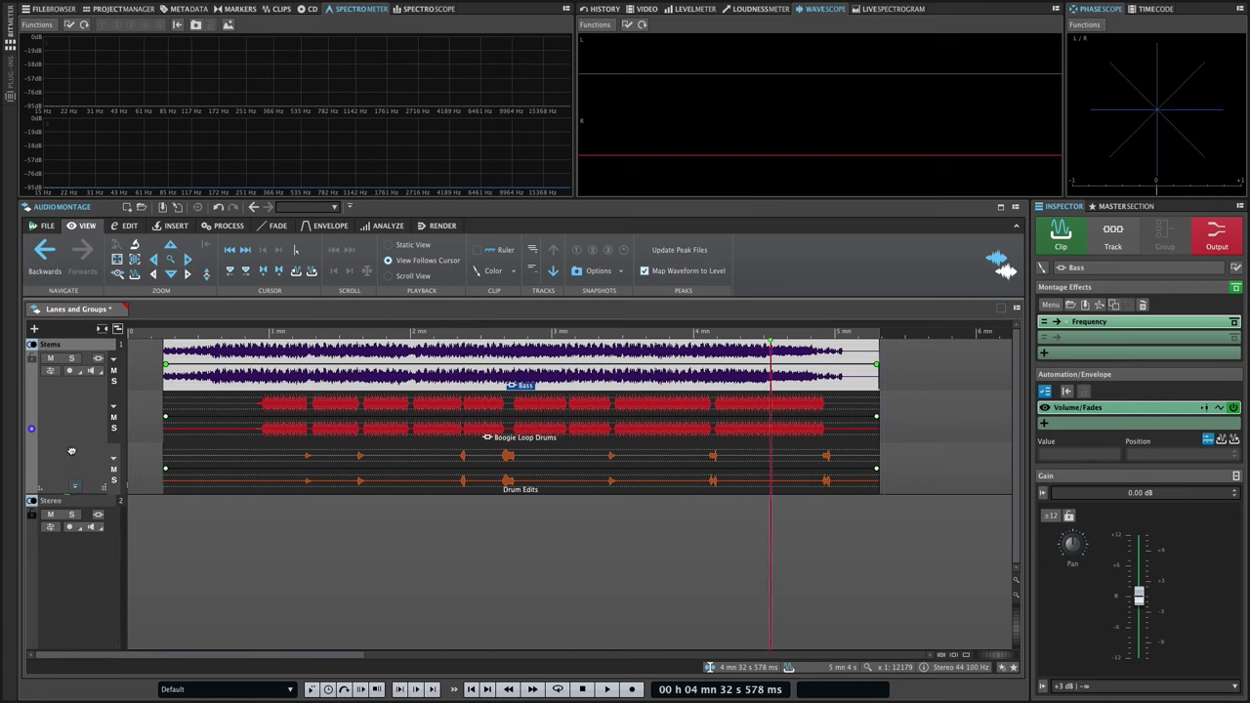
click(74, 558)
right_click(75, 559)
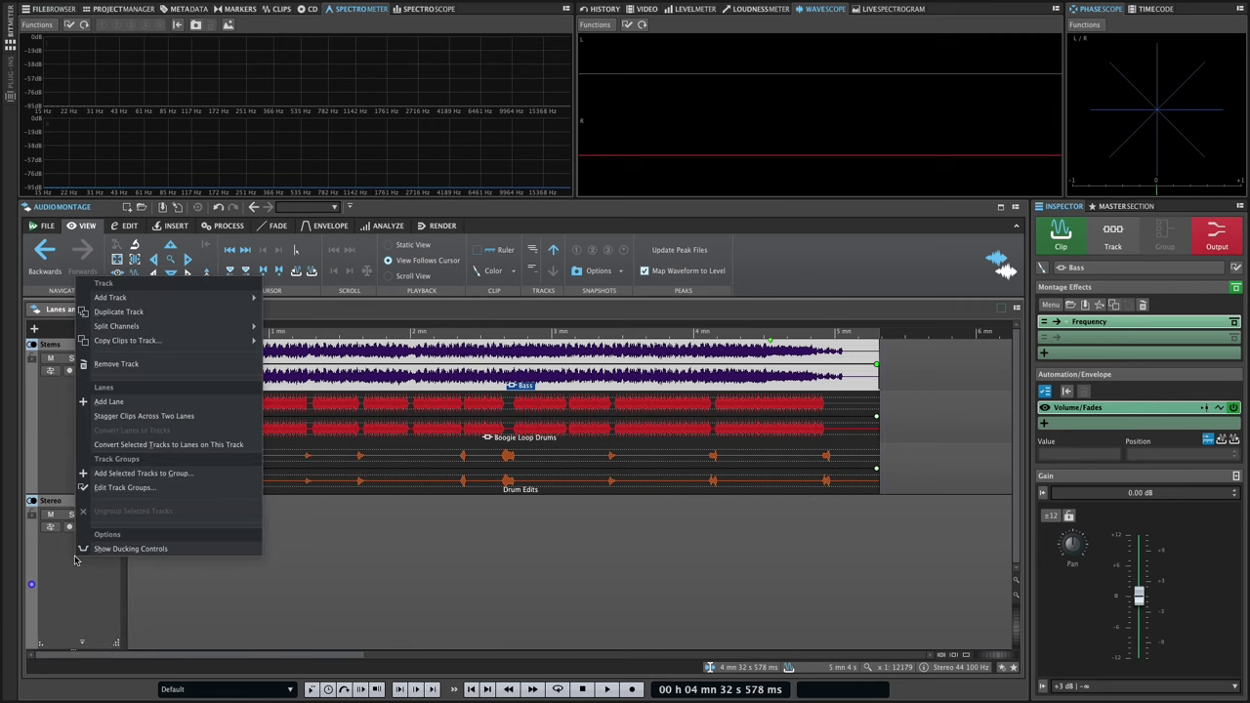
click(100, 474)
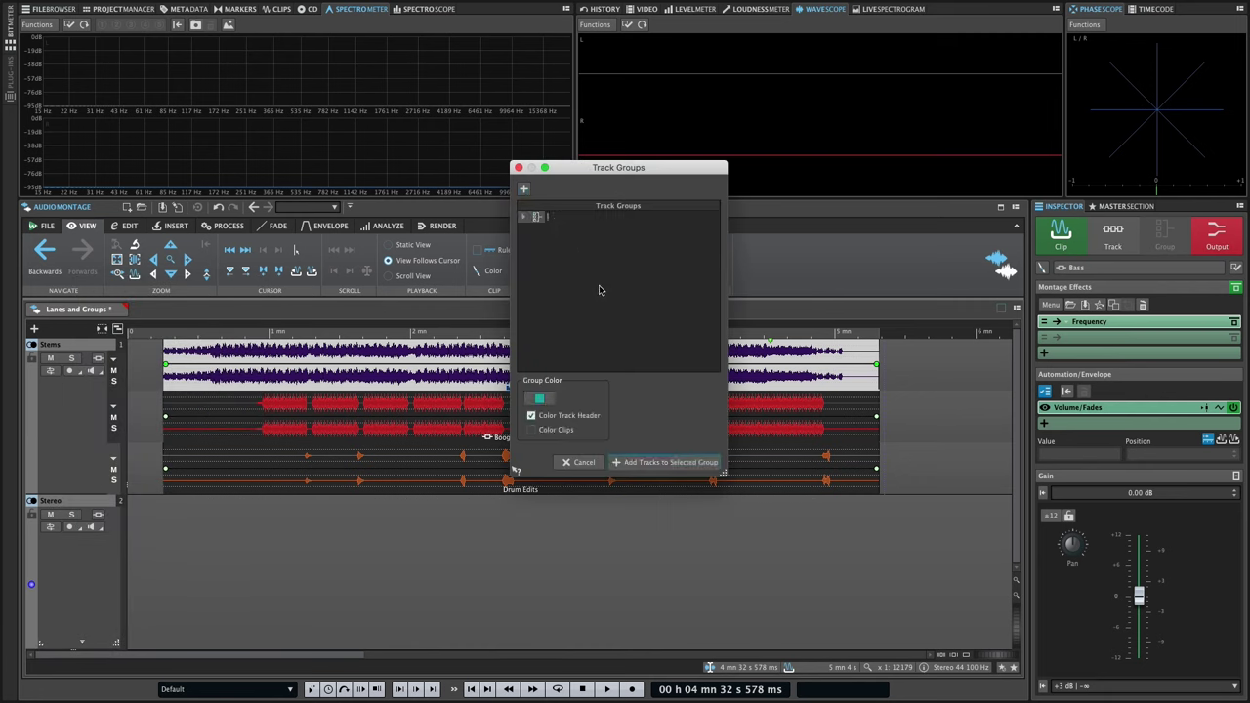
click(647, 465)
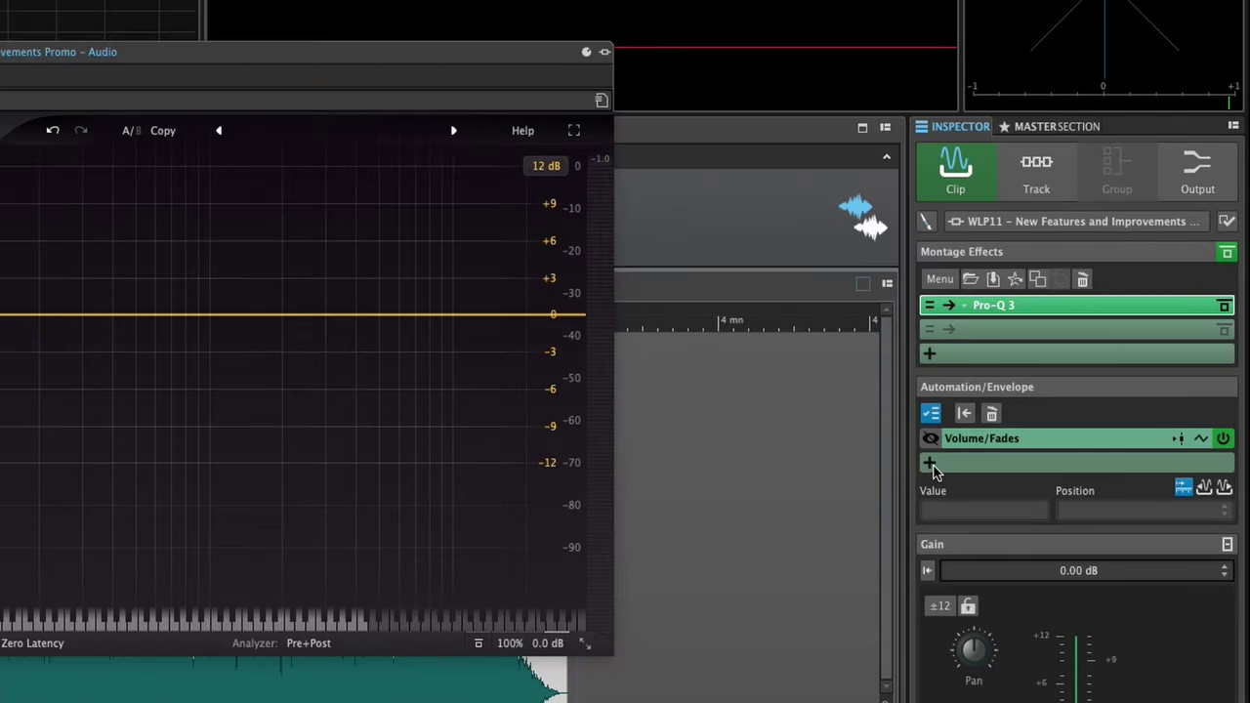
Step: Create a Pro-Q 3 Band 1 Gain automation envelope on the clip with a -6.00 dB point
click(931, 466)
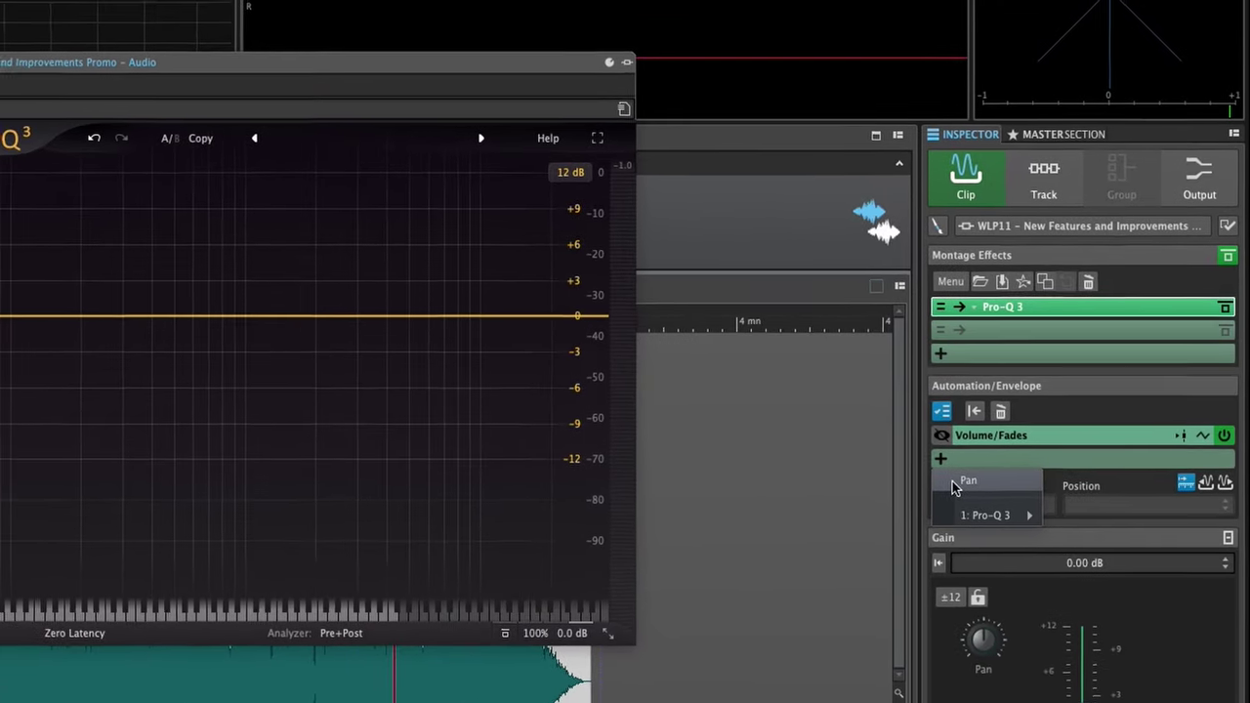
mouse_move(977, 521)
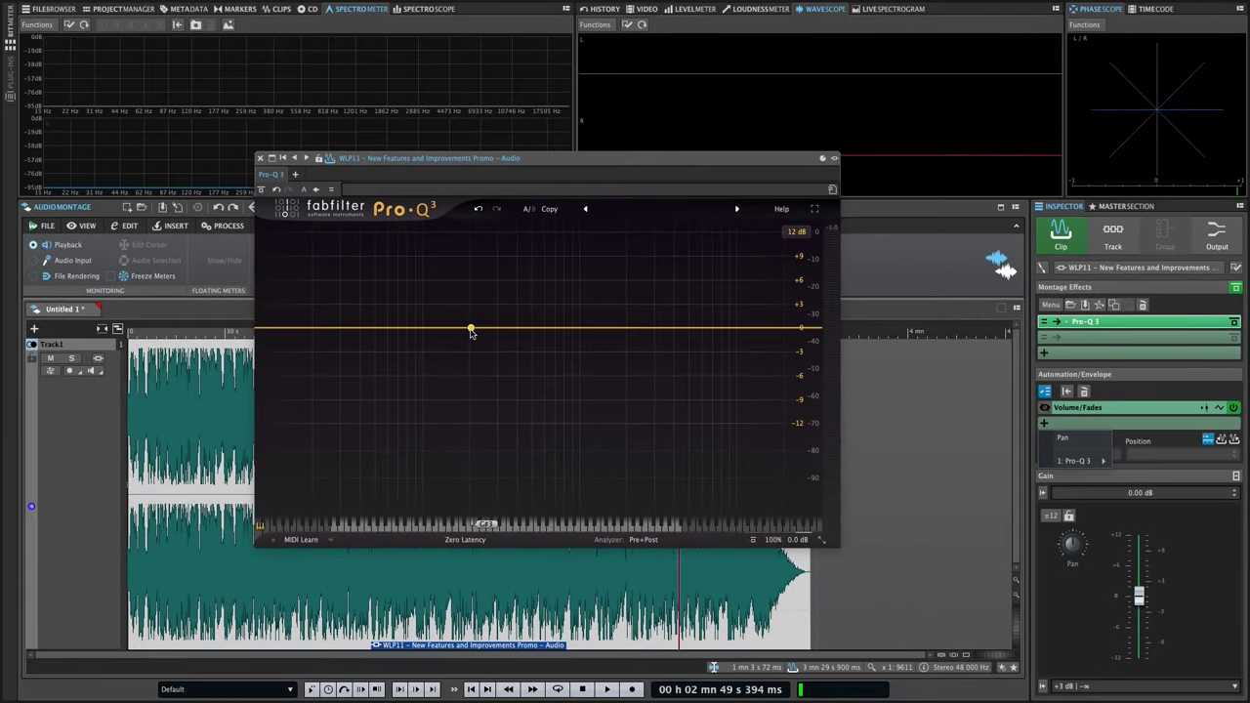
click(434, 328)
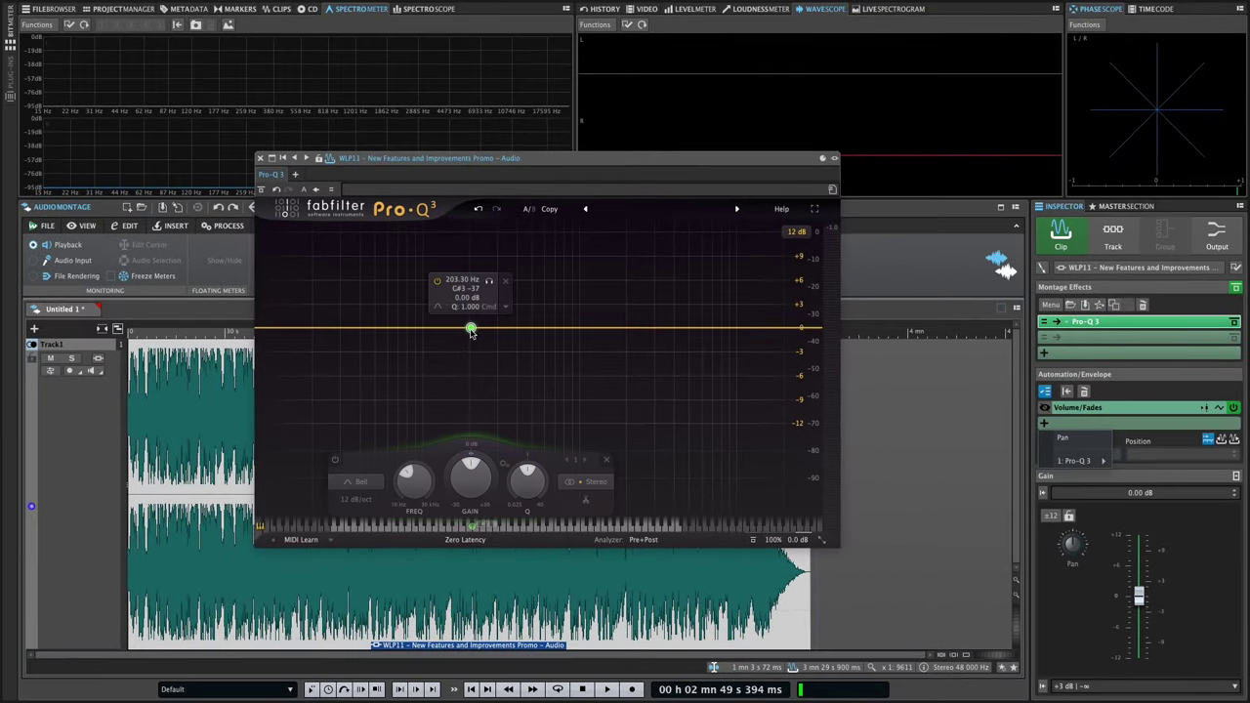
click(474, 489)
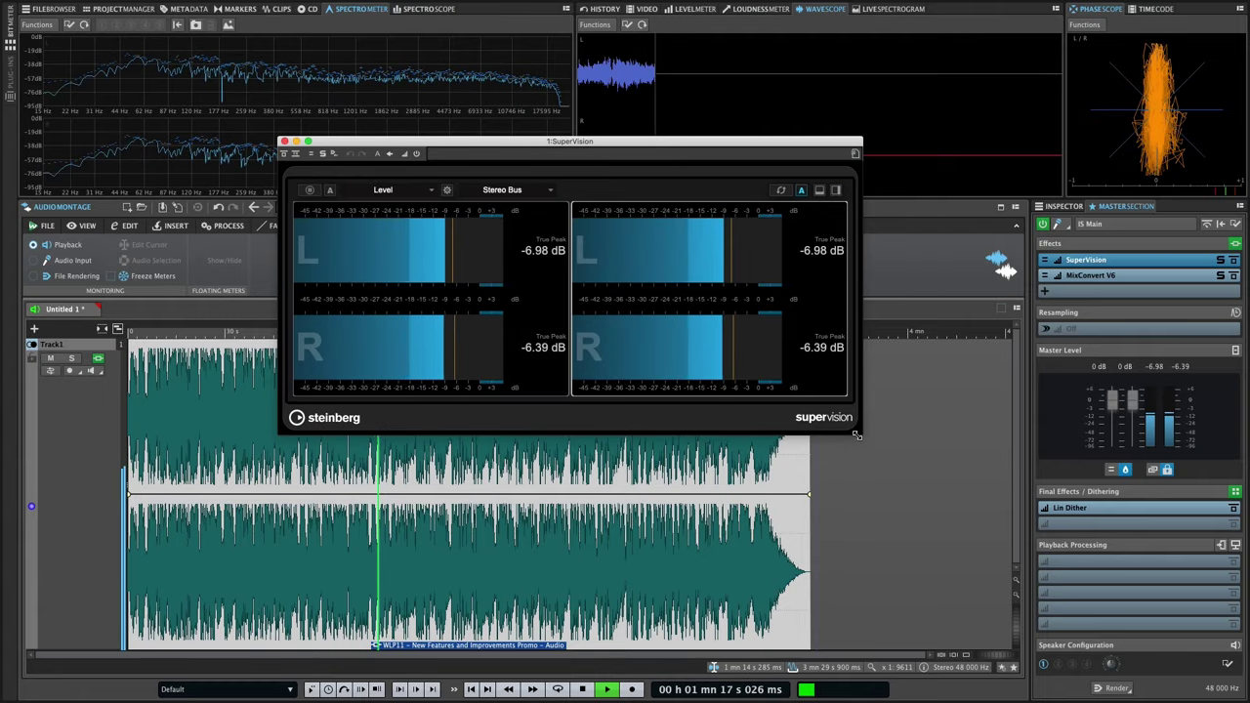
Step: Enlarge SuperVision, split and widen the right meter modules, and show a Phasescope top-middle
drag(858, 433, 909, 562)
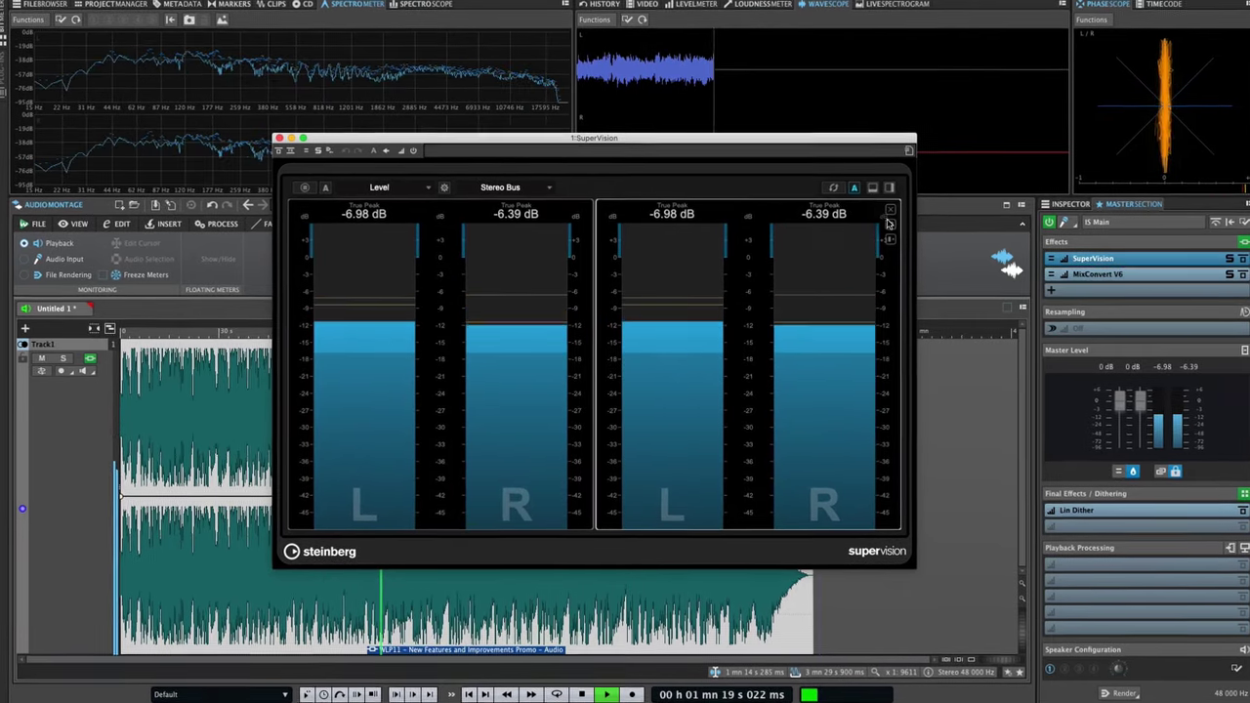
click(895, 223)
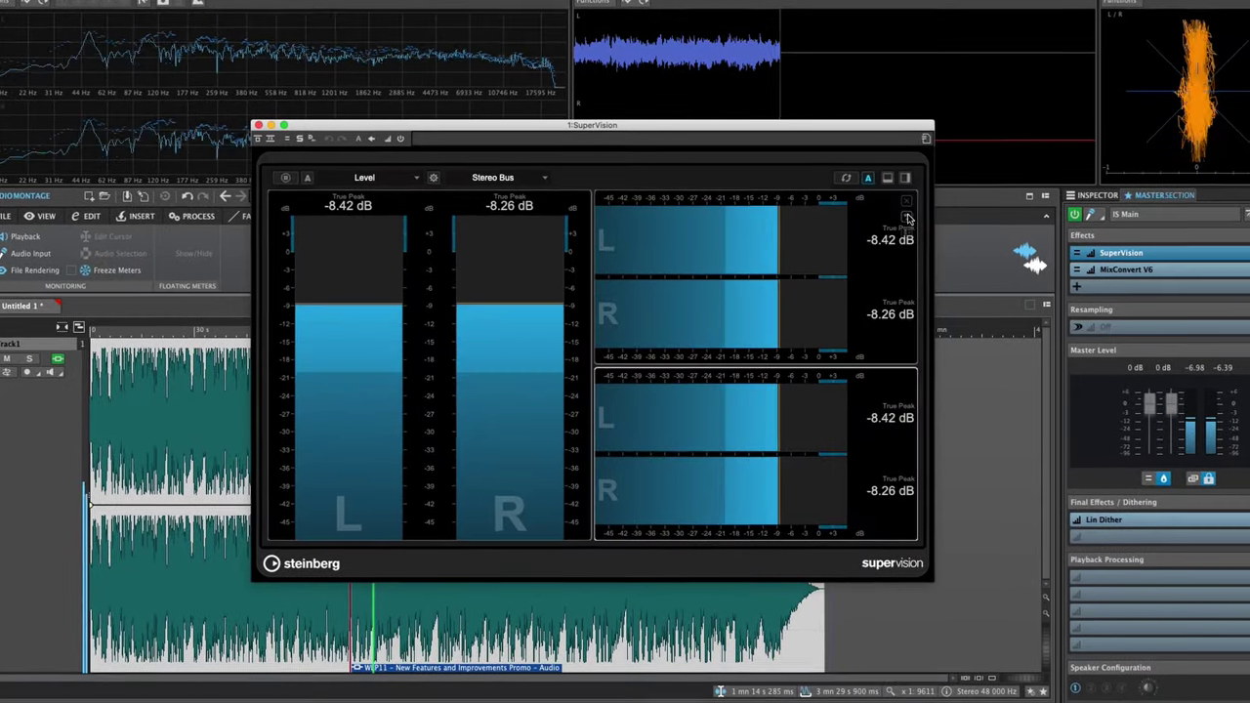
click(911, 208)
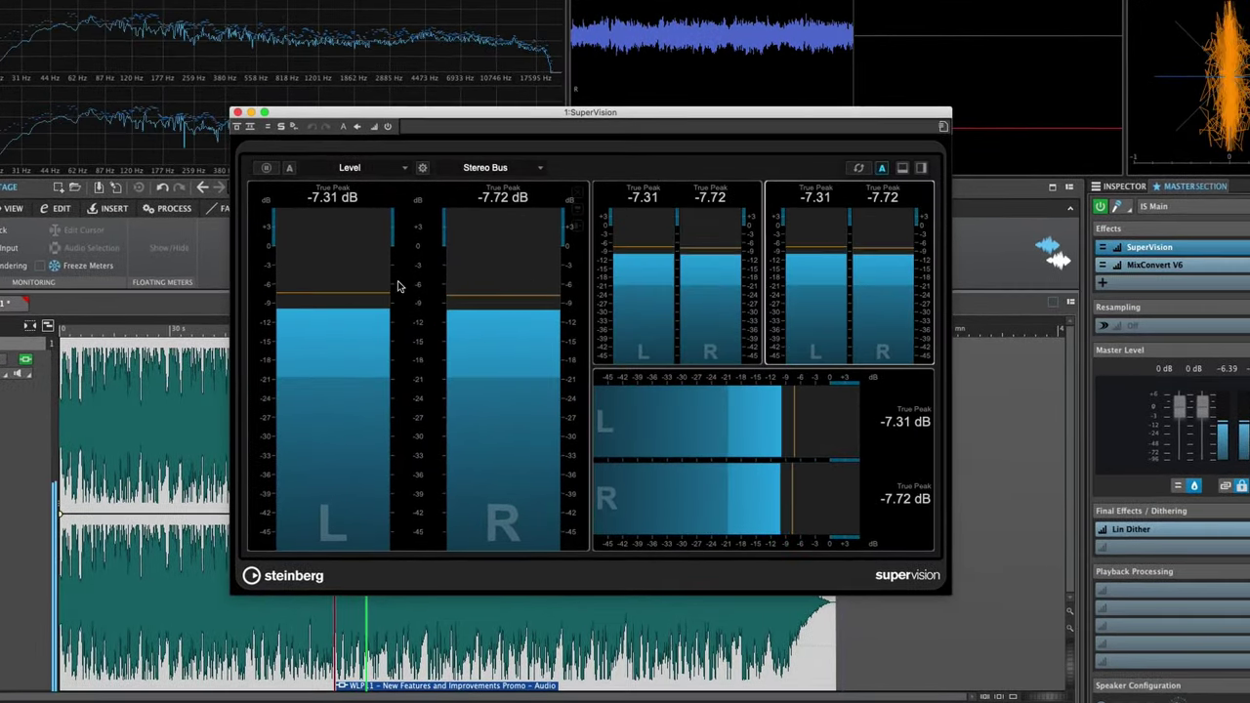
drag(576, 371, 427, 389)
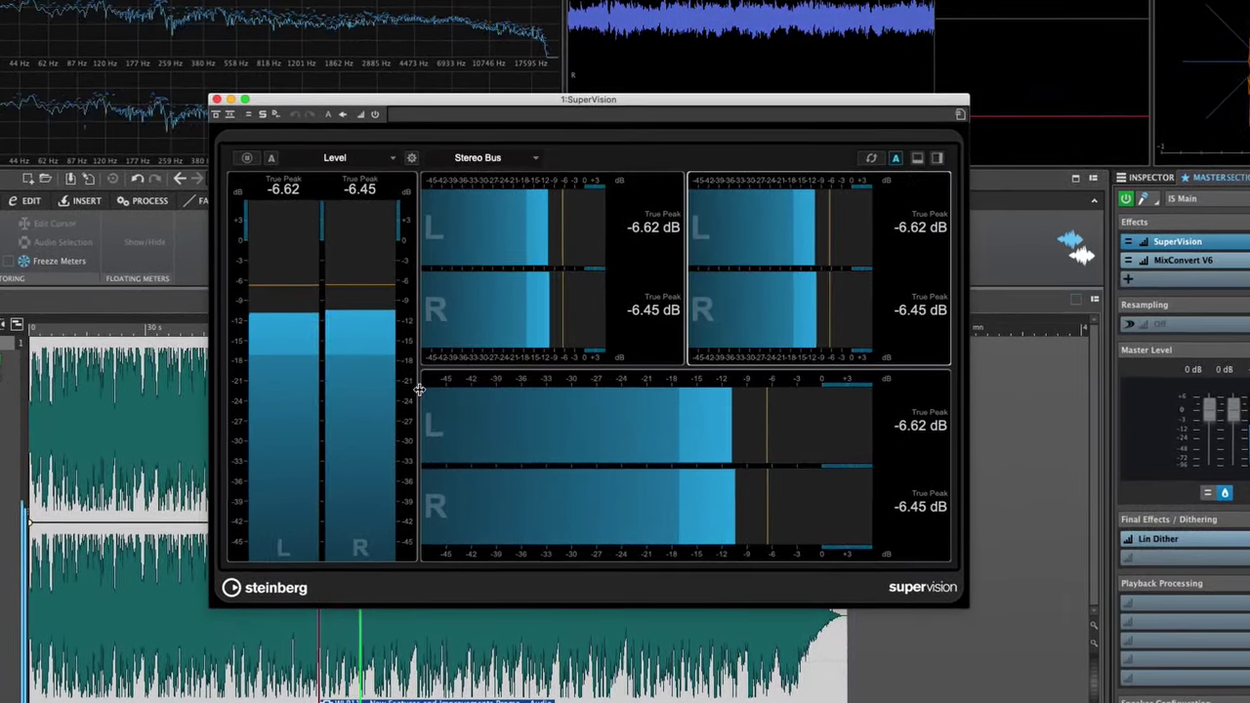
click(322, 154)
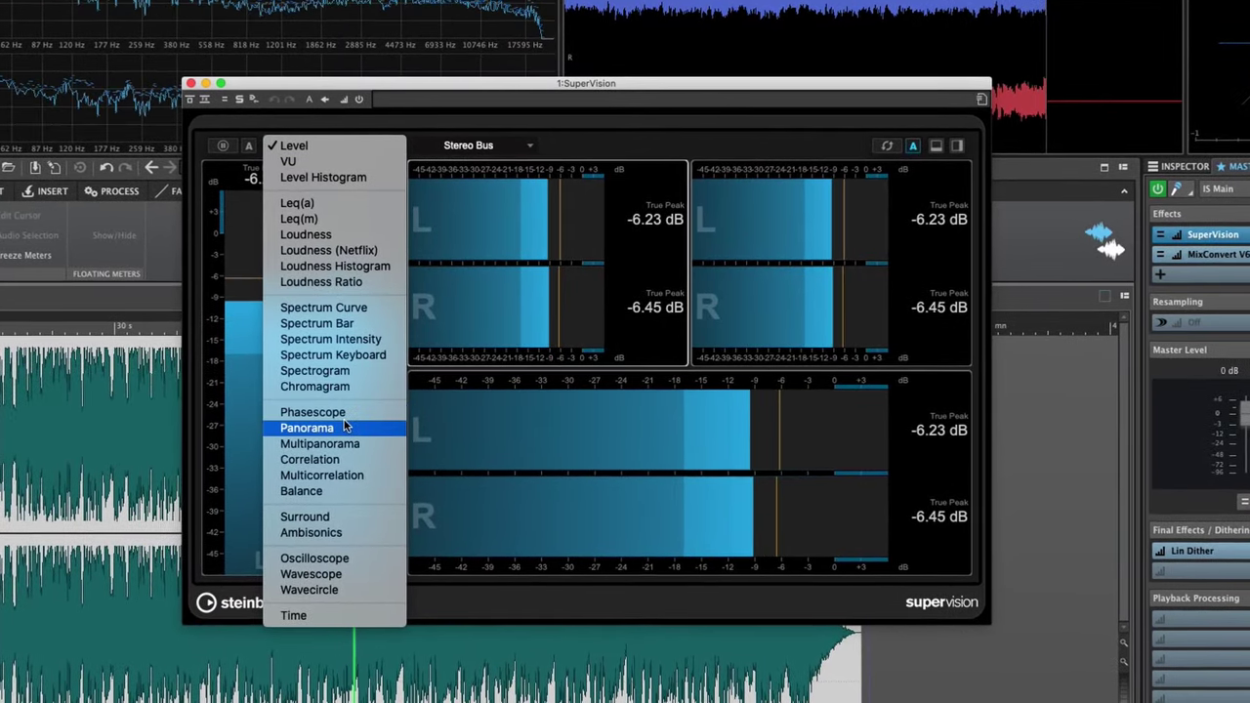
click(340, 413)
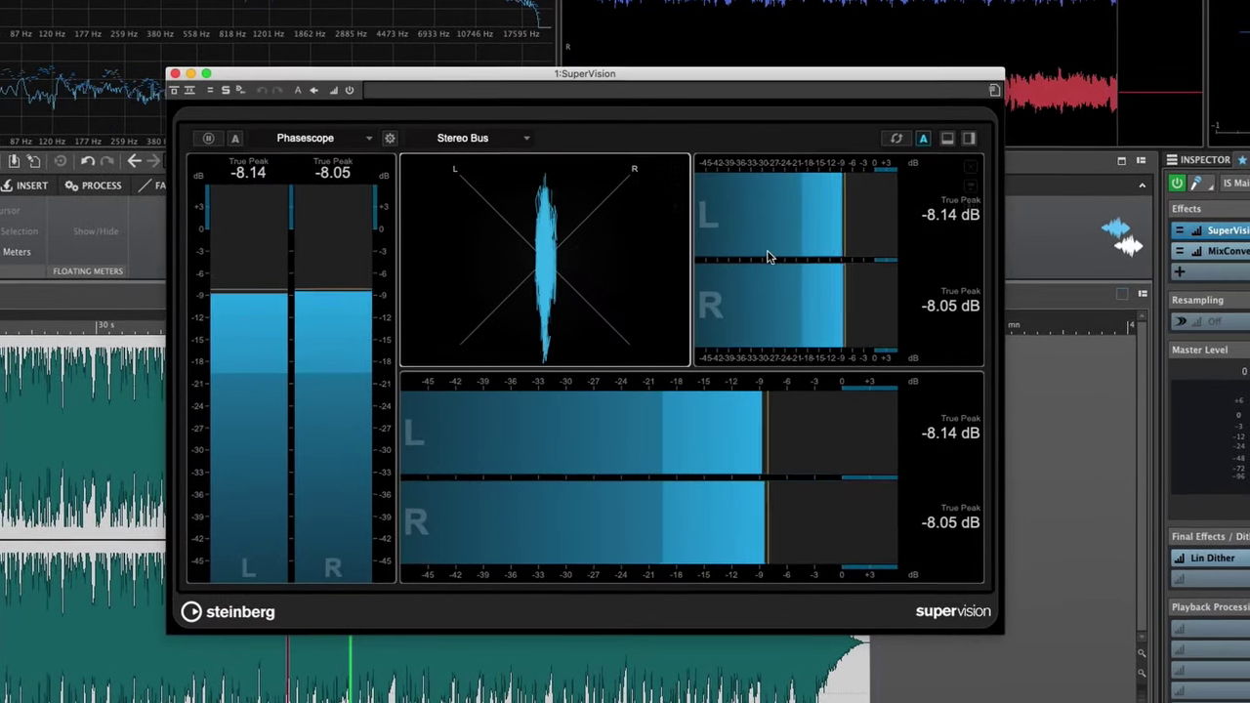
Step: Set the top-right module to a Time counter and the wide level display to Multipanorama
click(745, 209)
click(322, 137)
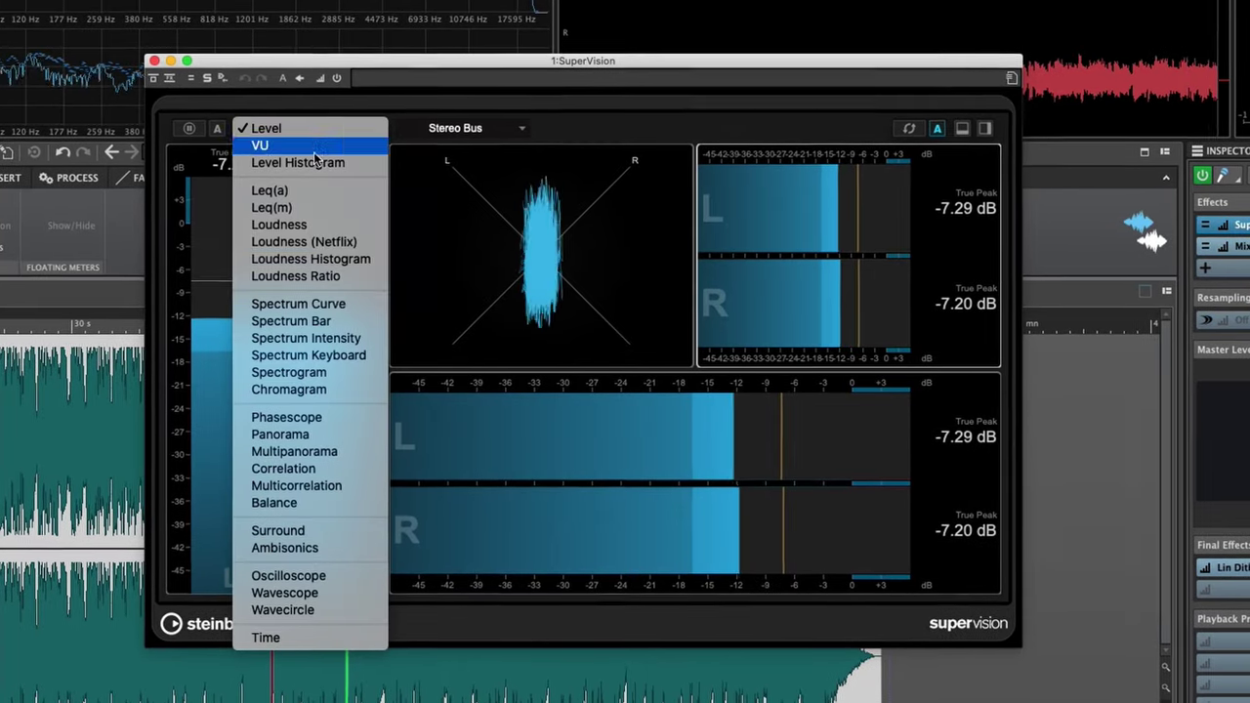
click(282, 641)
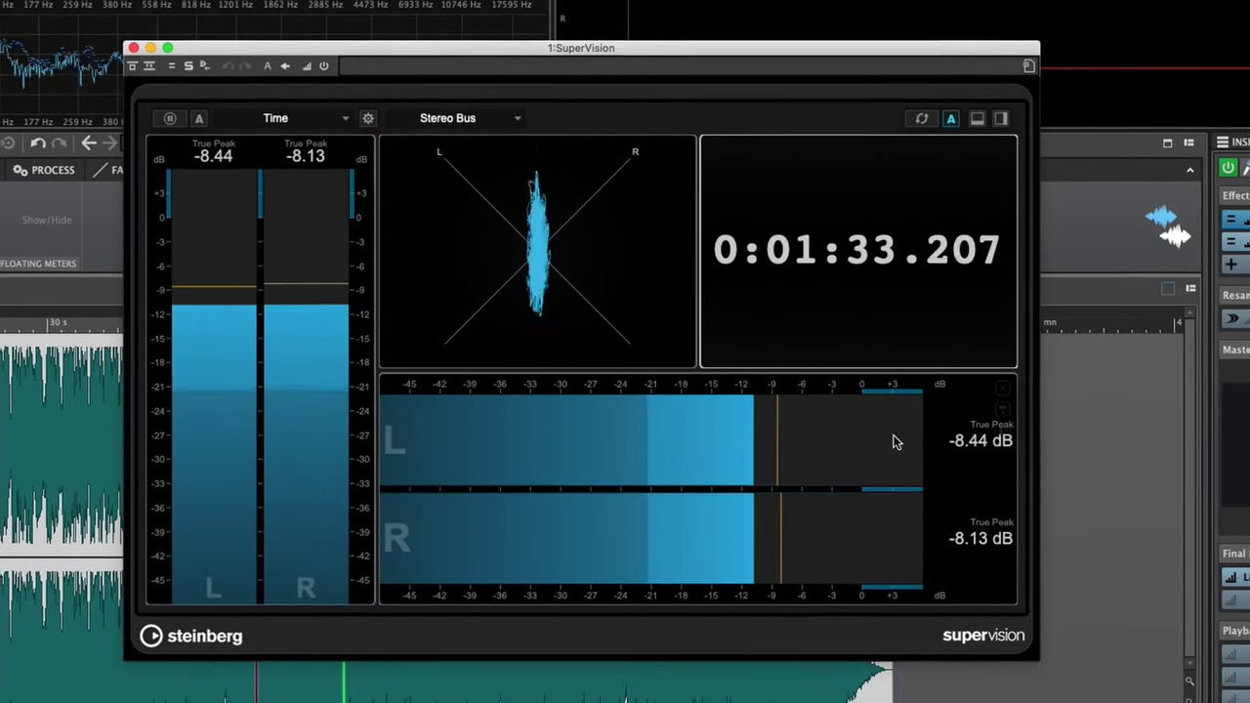
click(294, 116)
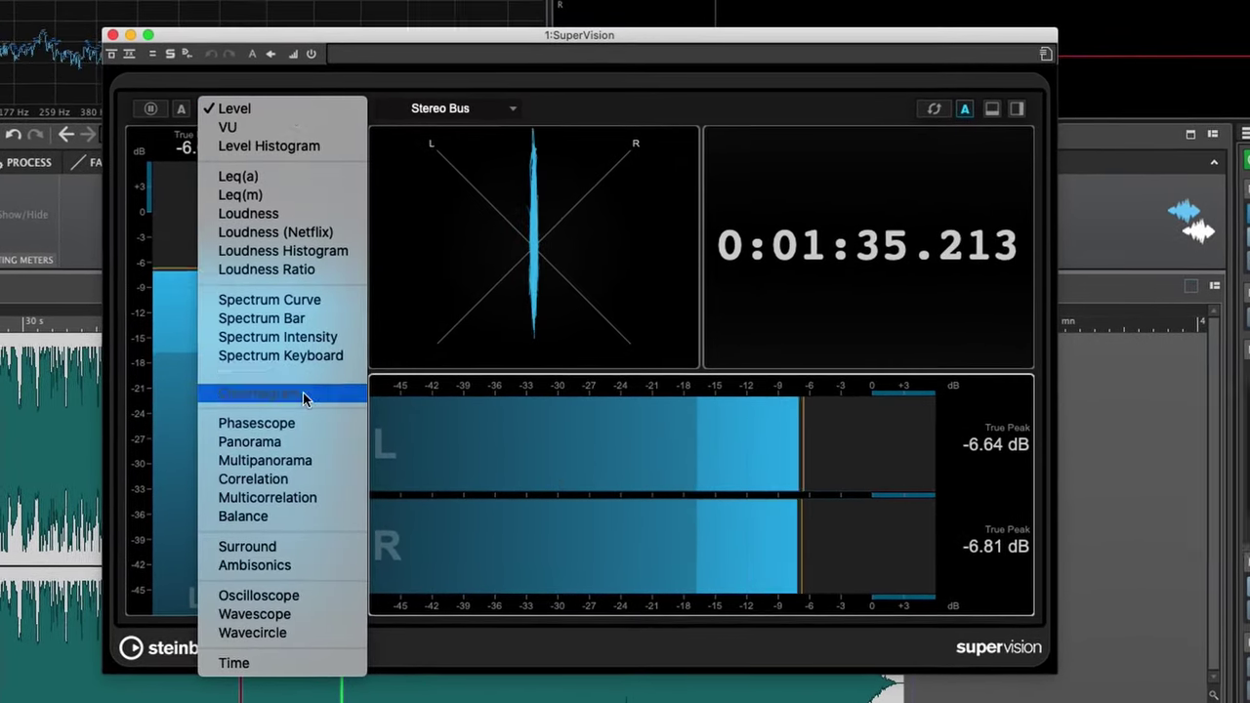
click(296, 465)
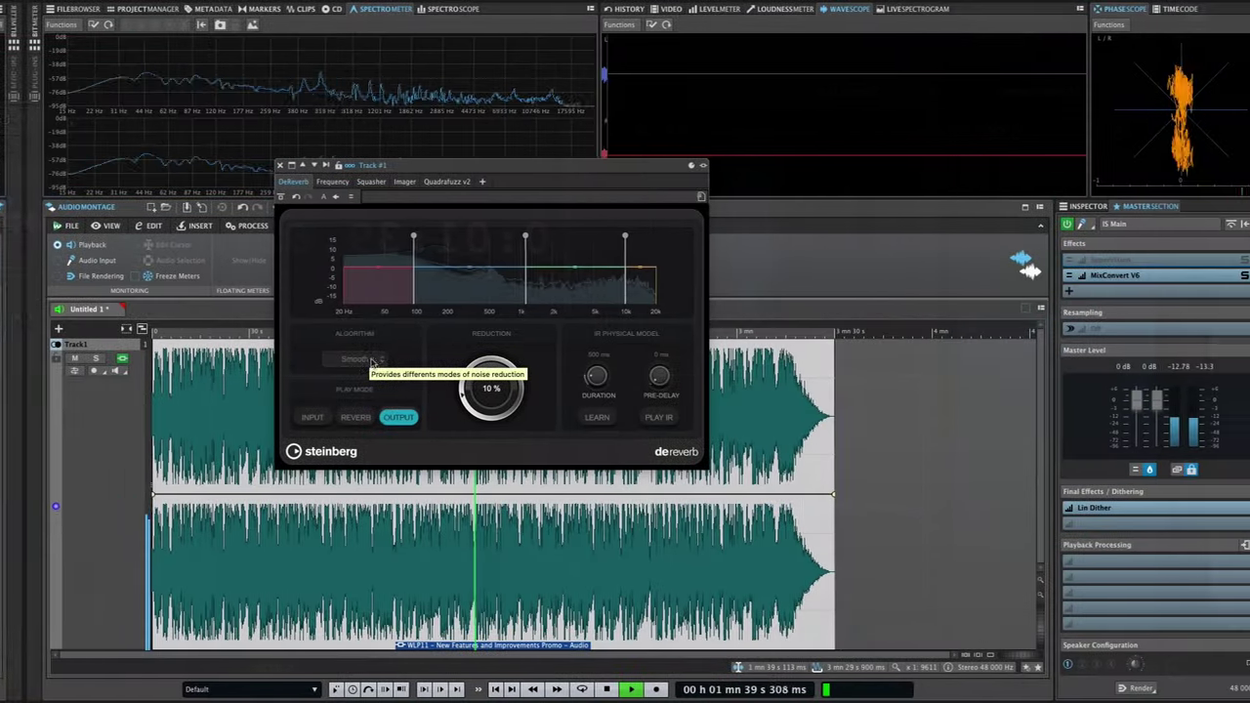
Step: Keep DeReverb's Smooth algorithm and lower its first band split to about 80 Hz
click(370, 362)
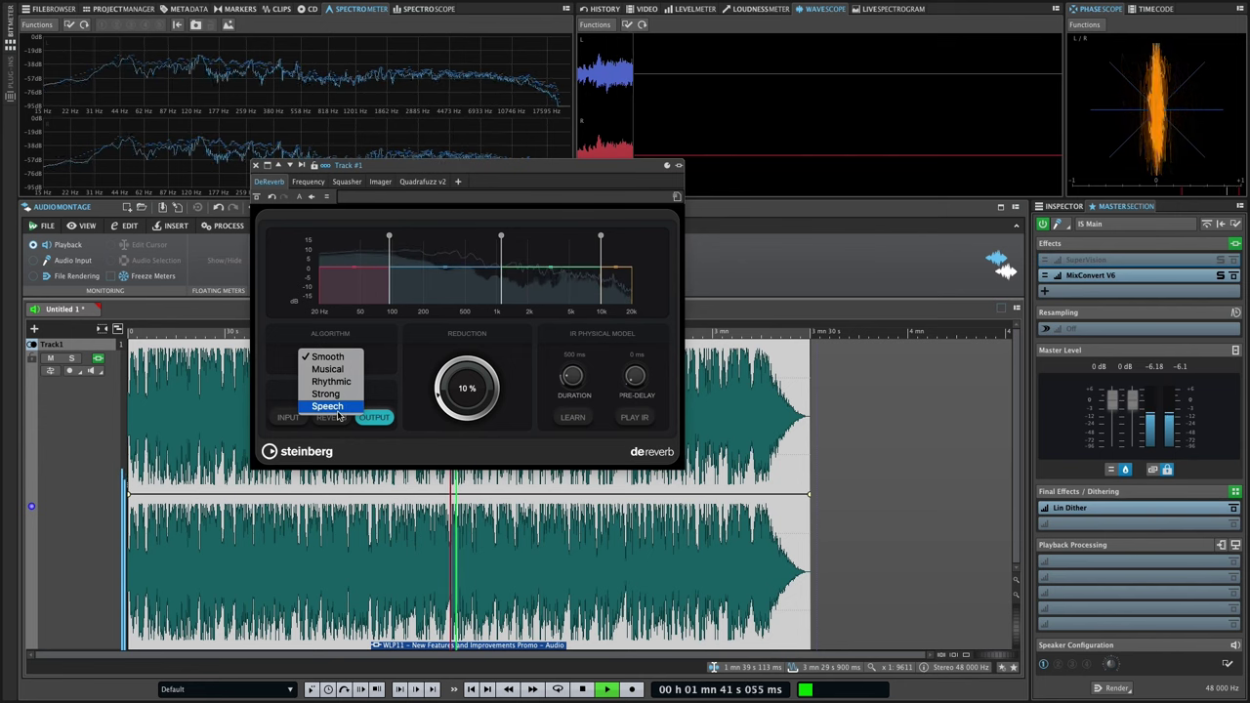
click(338, 362)
drag(389, 237, 374, 236)
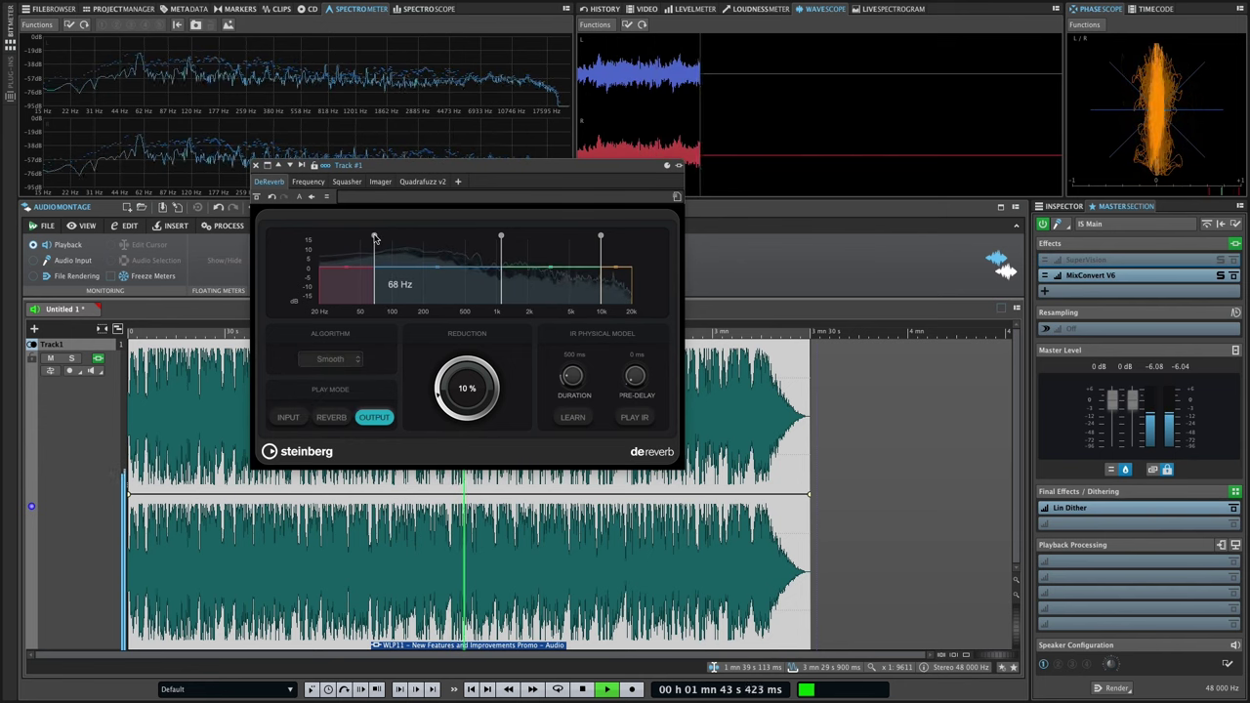
Step: Make Frequency 2's band 1 dynamic and lengthen its release to 333 ms
click(310, 182)
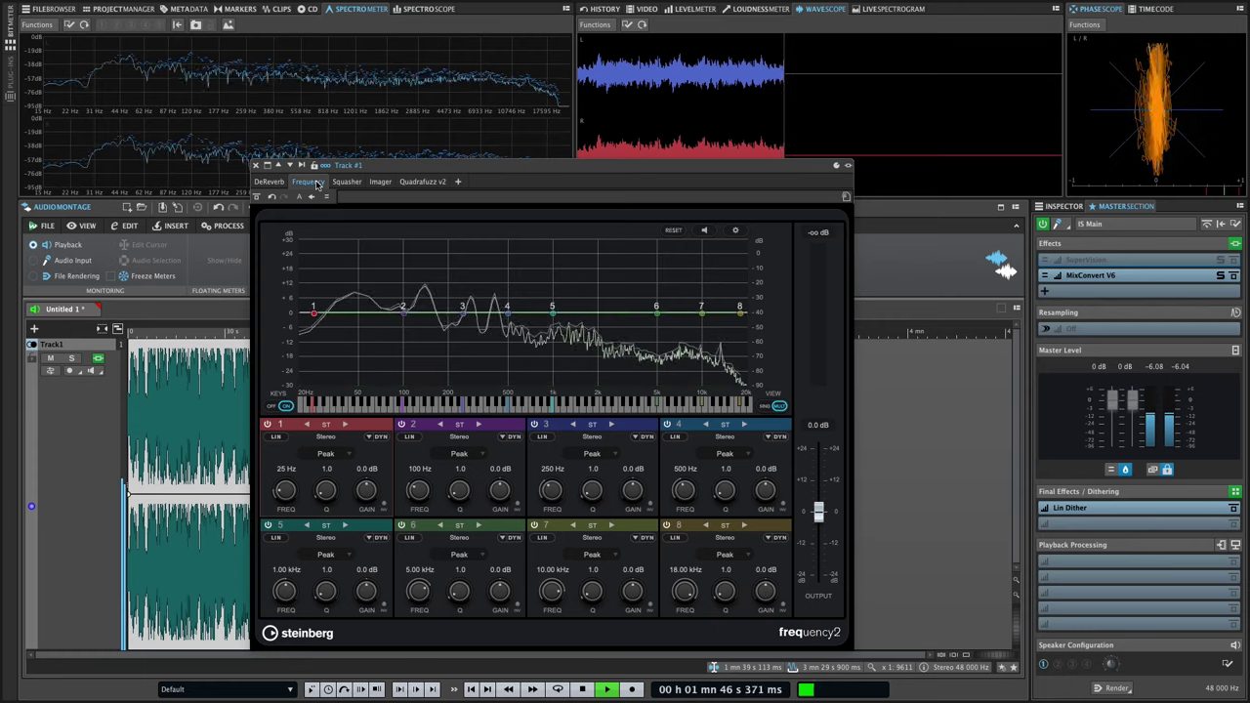
click(378, 438)
click(379, 438)
drag(368, 491, 339, 471)
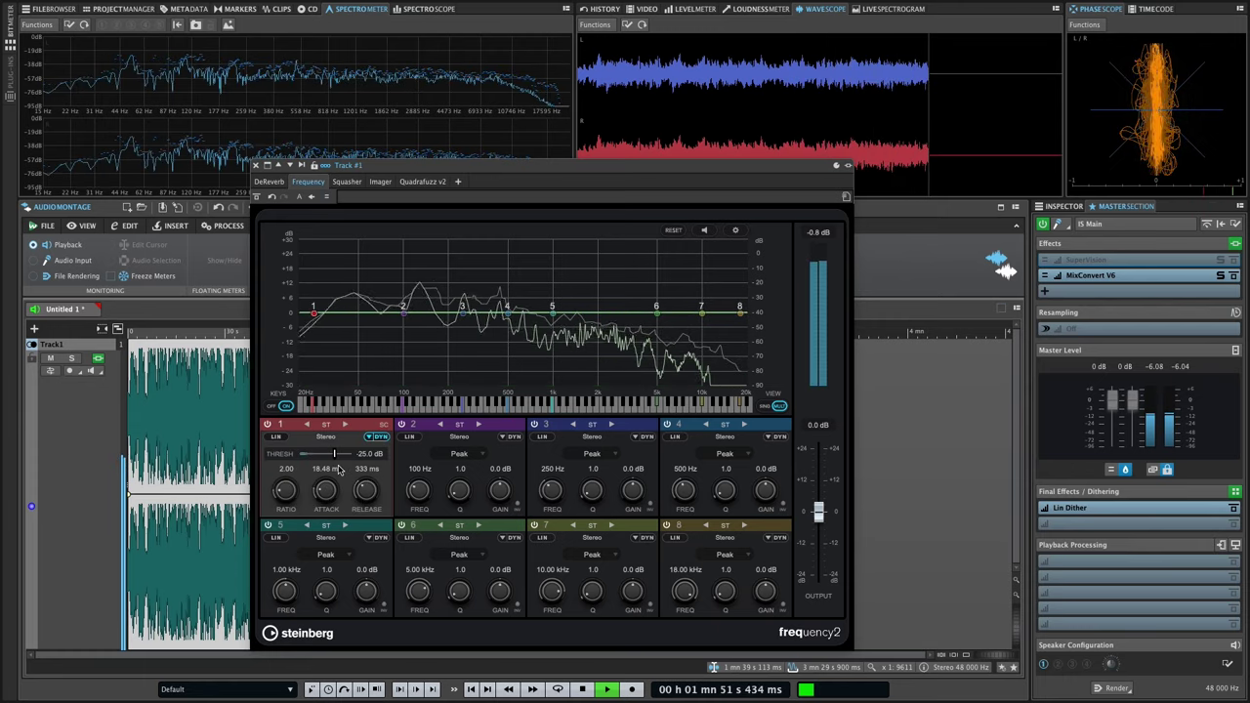
Step: Nudge Squasher's first crossover up, then give the Imager three bands with band 2 width about 123%
click(347, 181)
drag(415, 229, 422, 229)
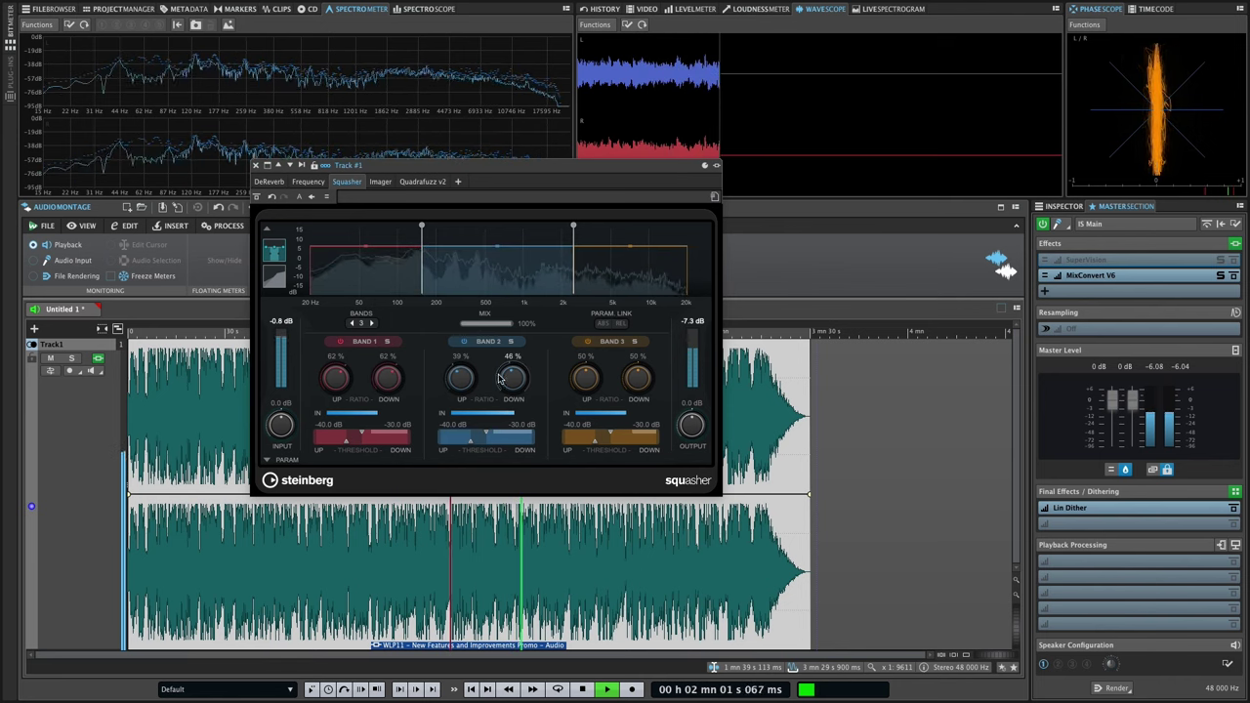
click(380, 182)
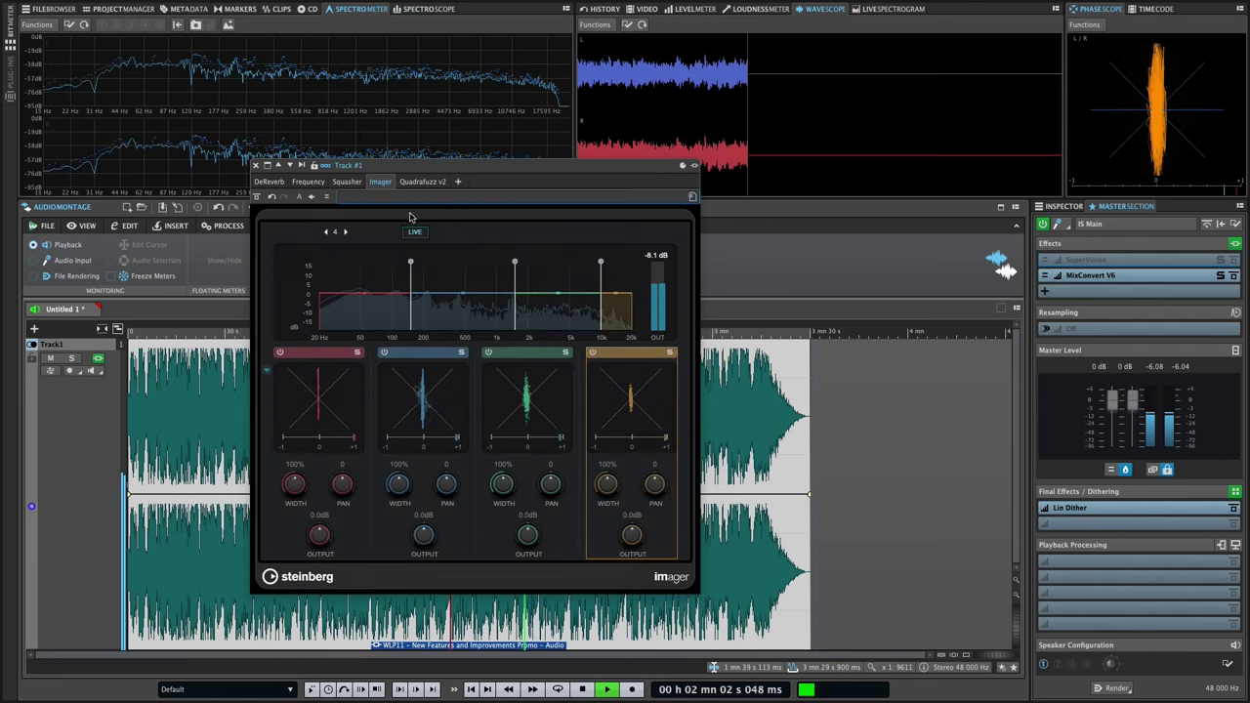
click(327, 234)
click(328, 234)
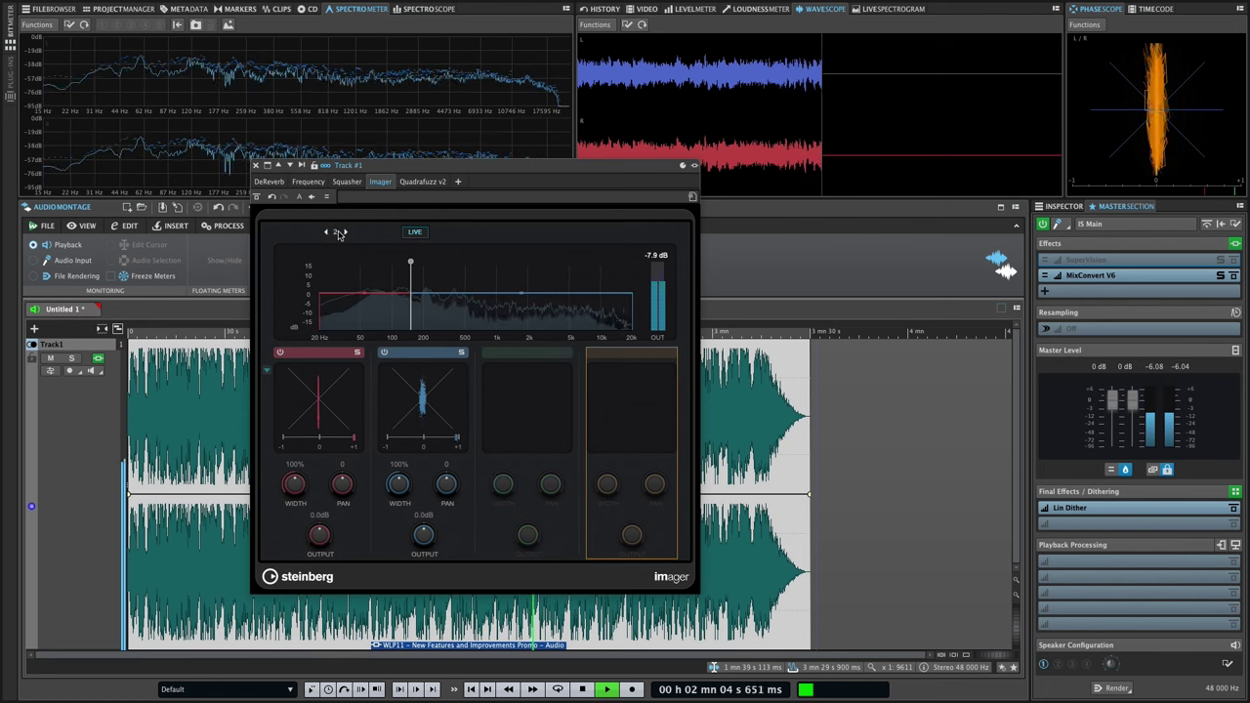
click(343, 233)
drag(405, 482, 401, 461)
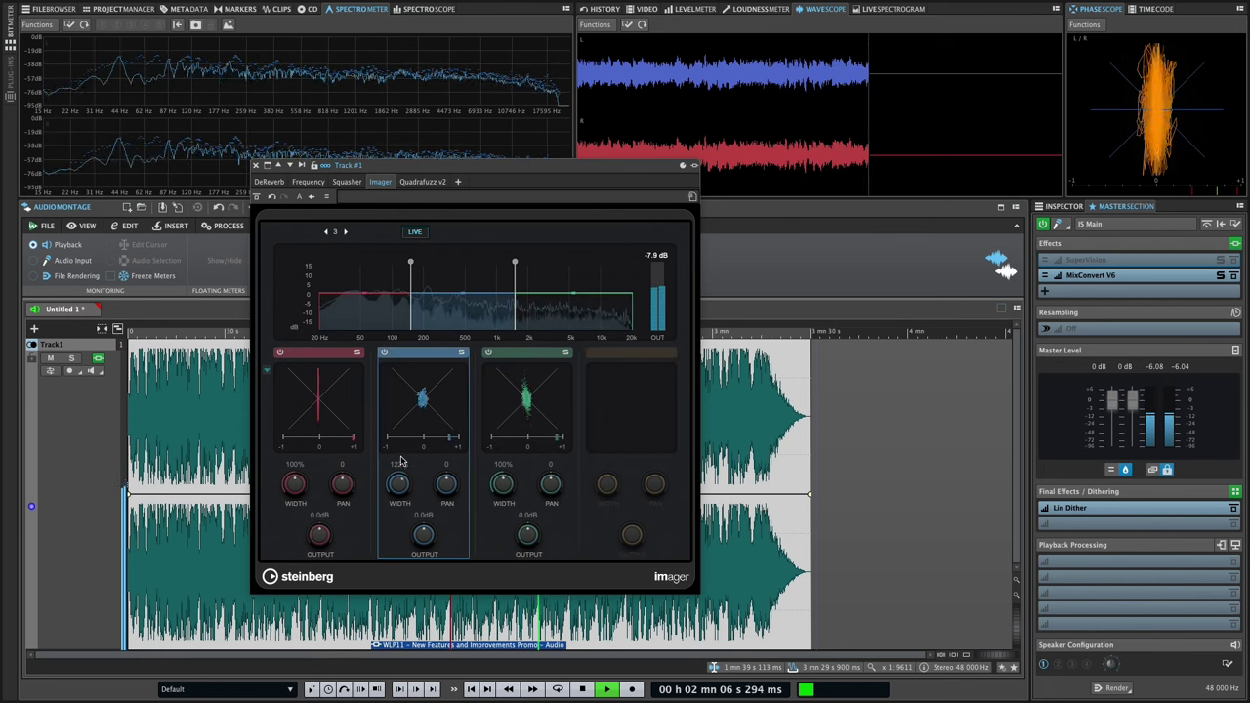
click(420, 181)
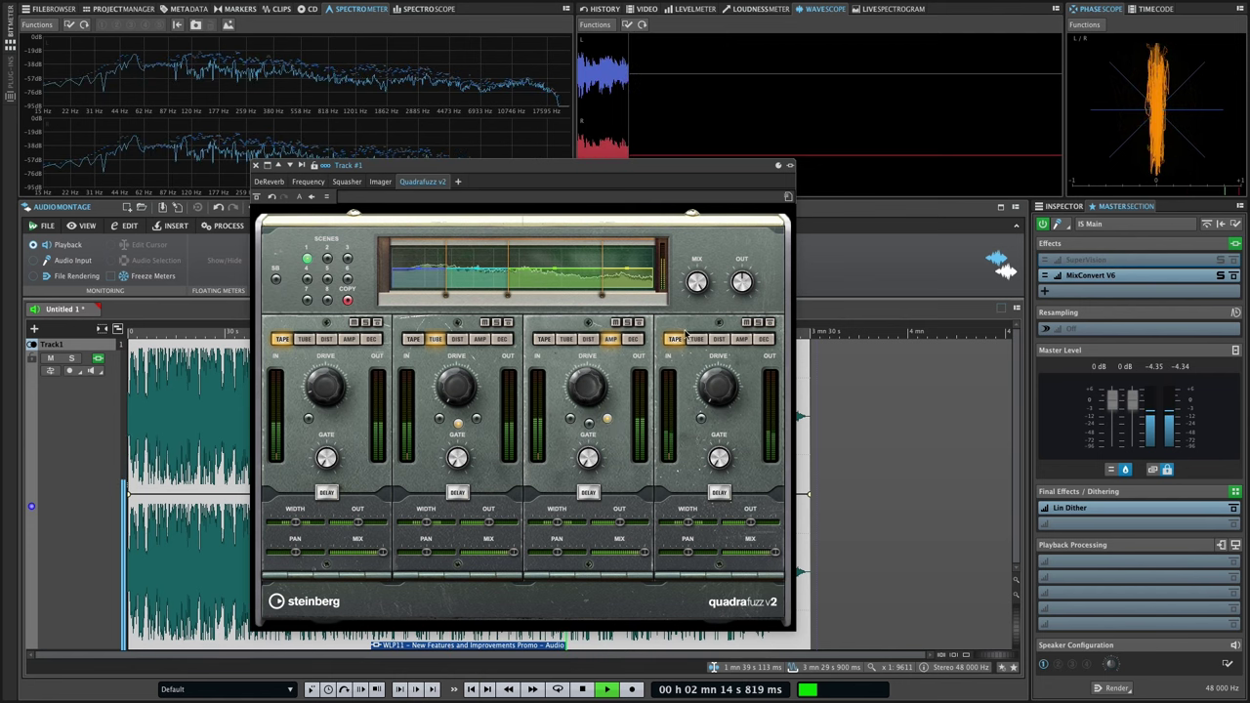
Step: Switch Quadrafuzz v2's band 4 to Dist and place the MixConvert V6 window to its right
click(719, 339)
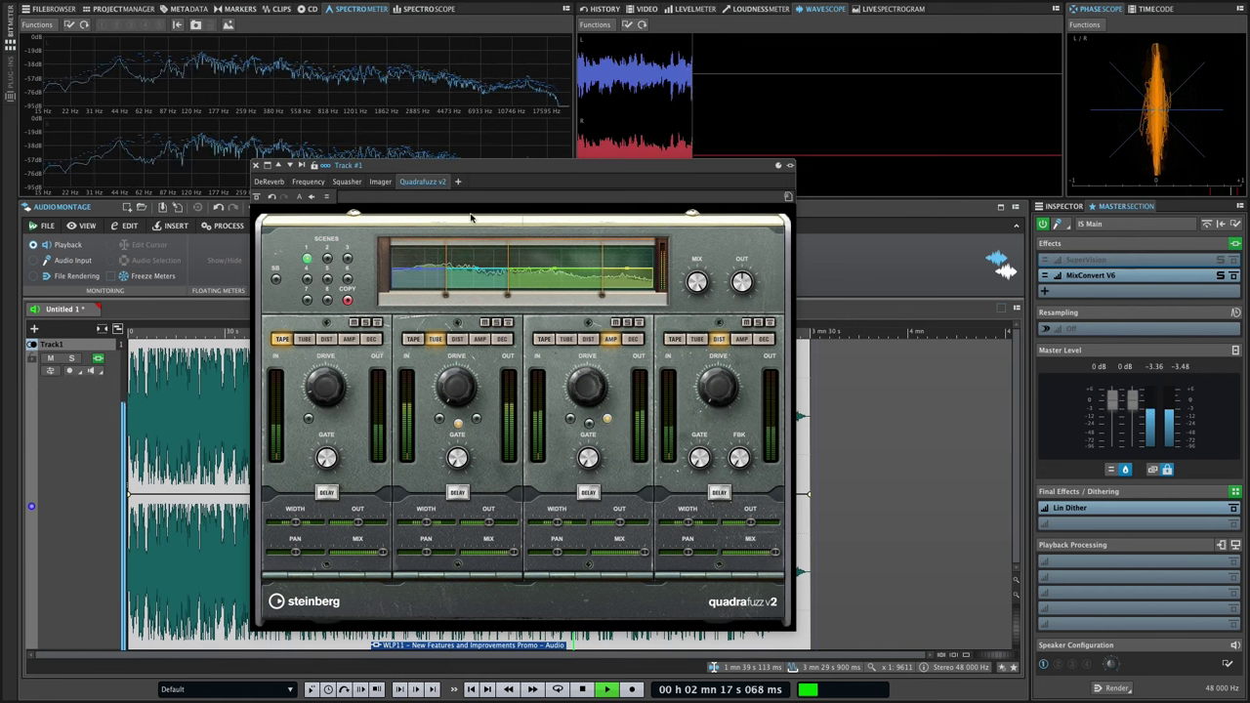
click(1160, 276)
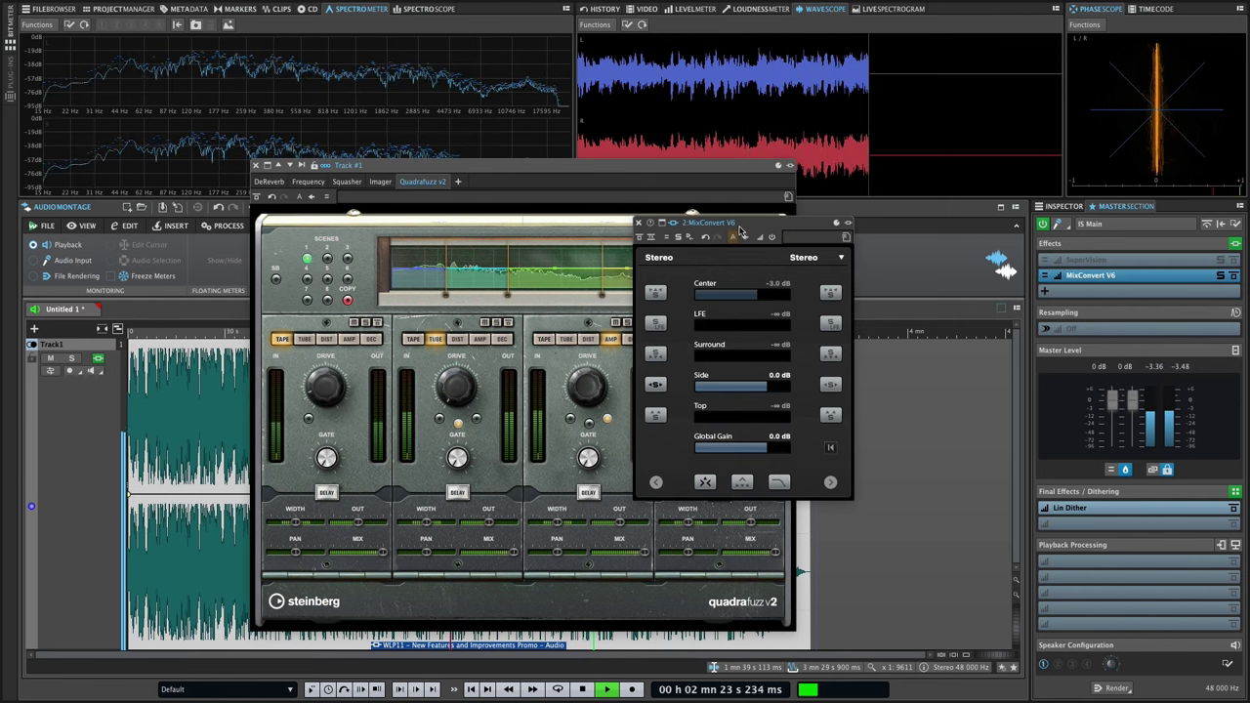
drag(740, 232, 913, 231)
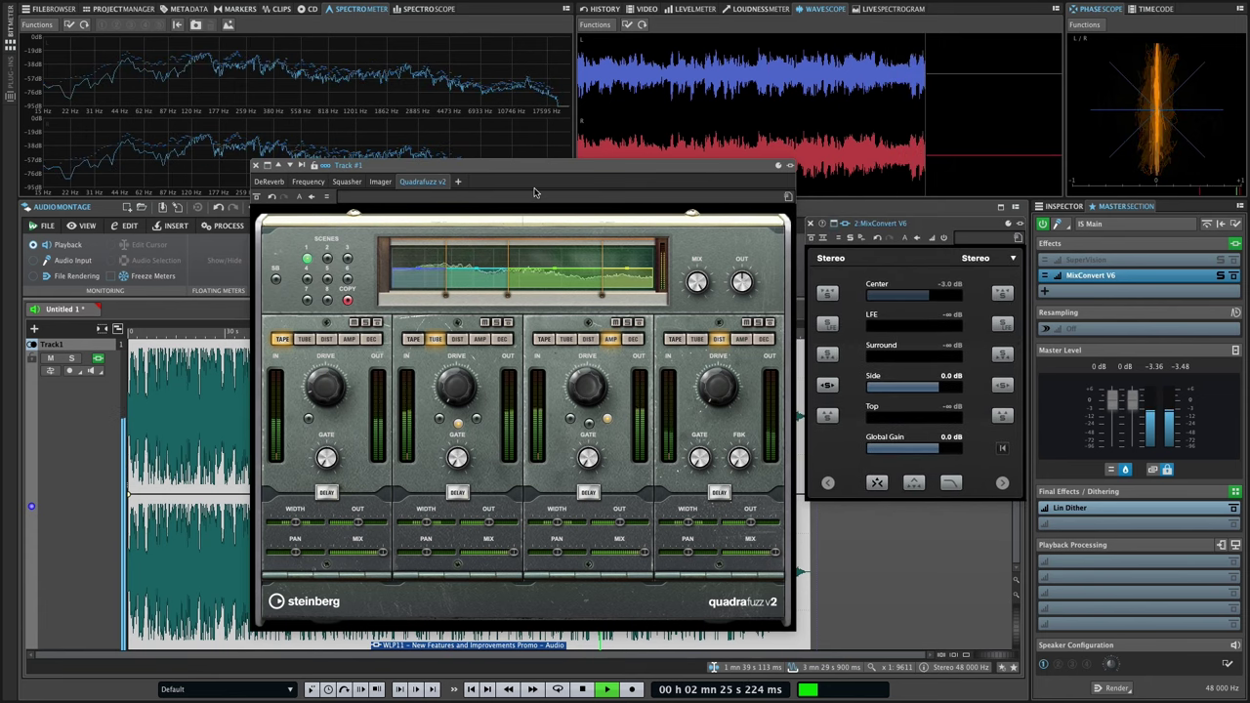
Step: Set Lin Dither's noise shaping to PS3 - Psychoacoustic Eighth Order (modified ITU 486)
click(1044, 508)
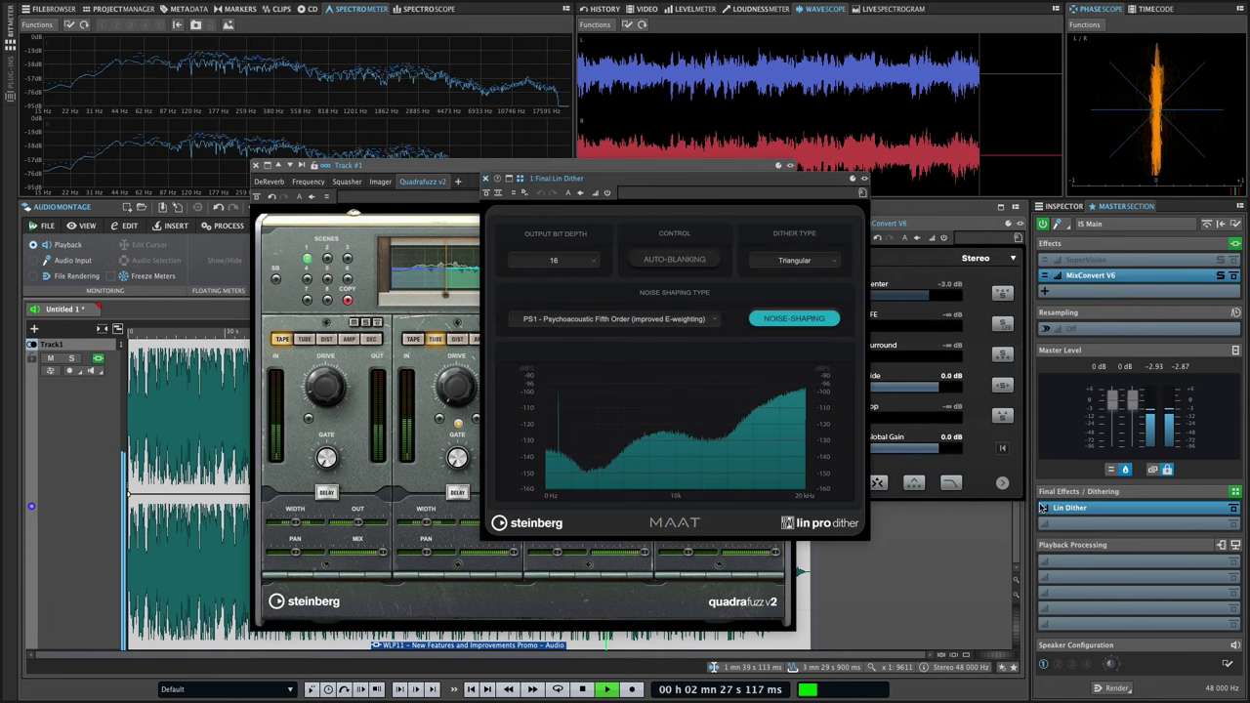
click(645, 325)
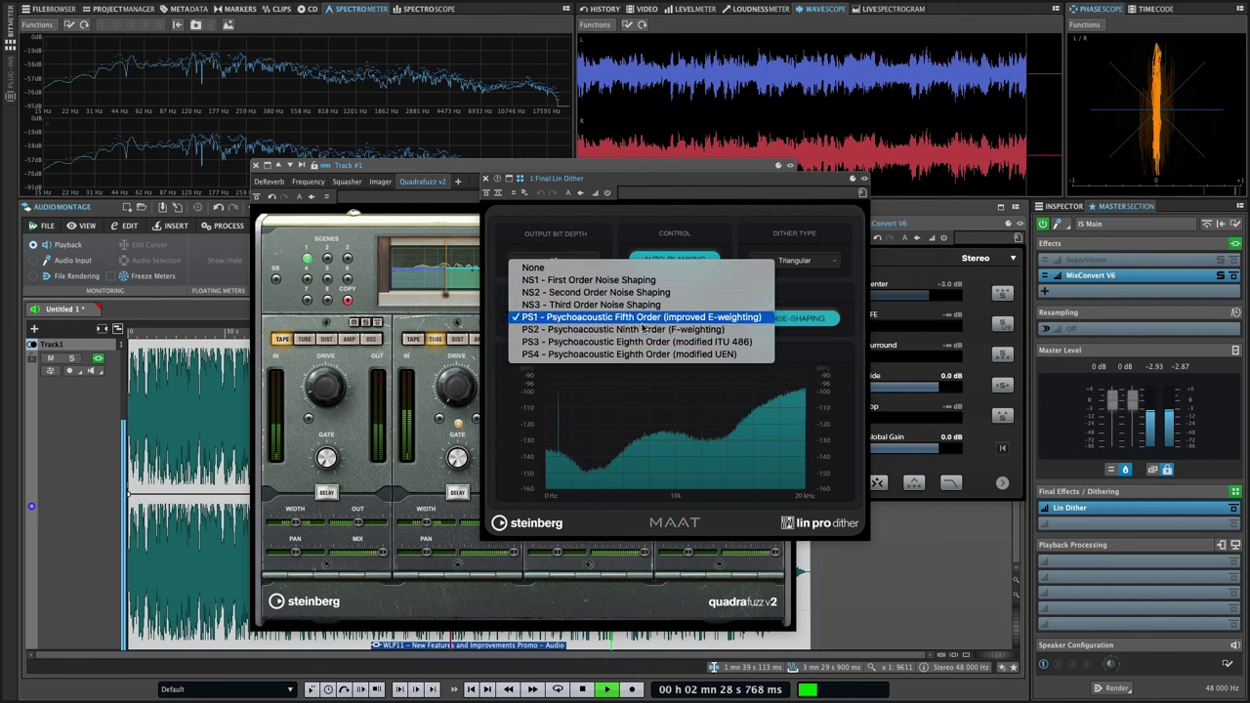
click(637, 354)
click(676, 324)
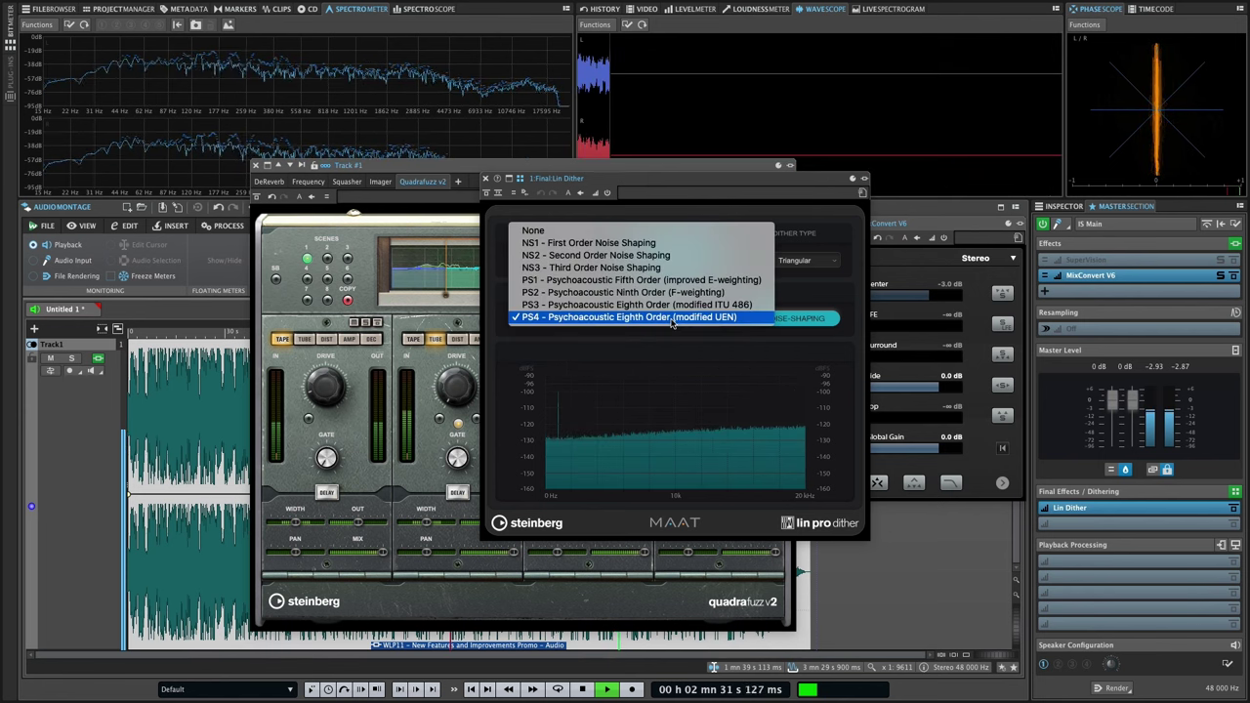
click(661, 306)
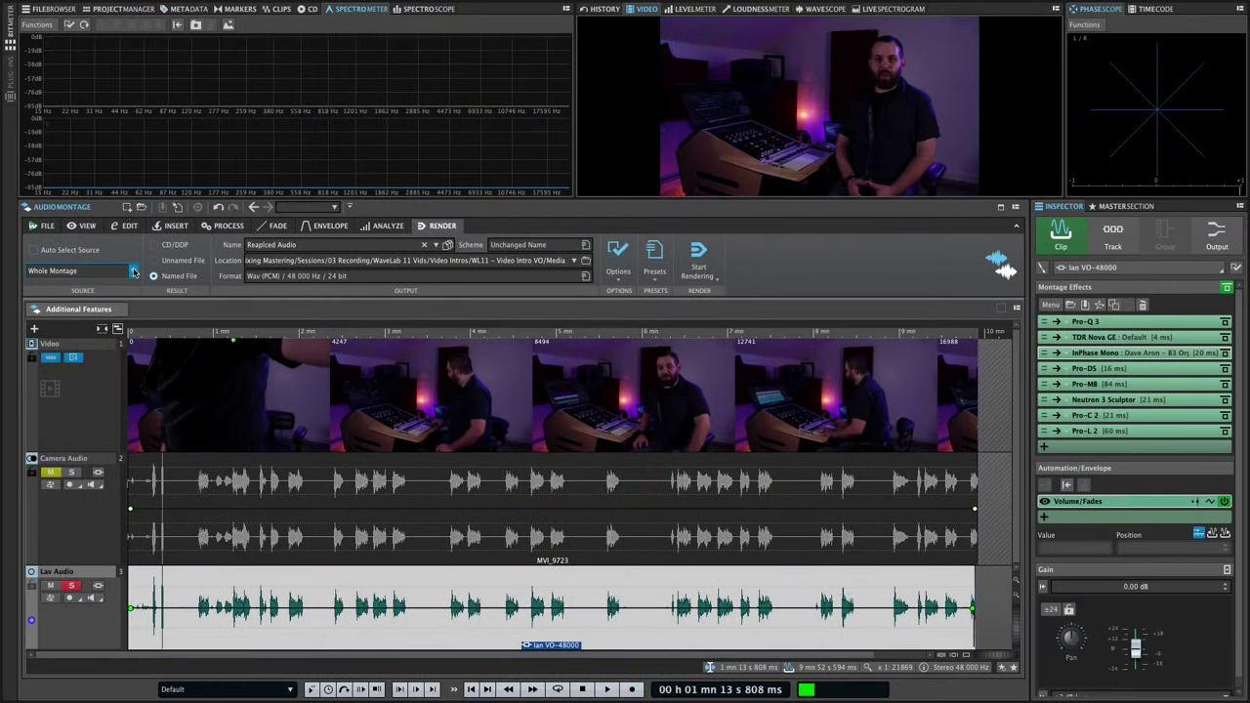
click(107, 273)
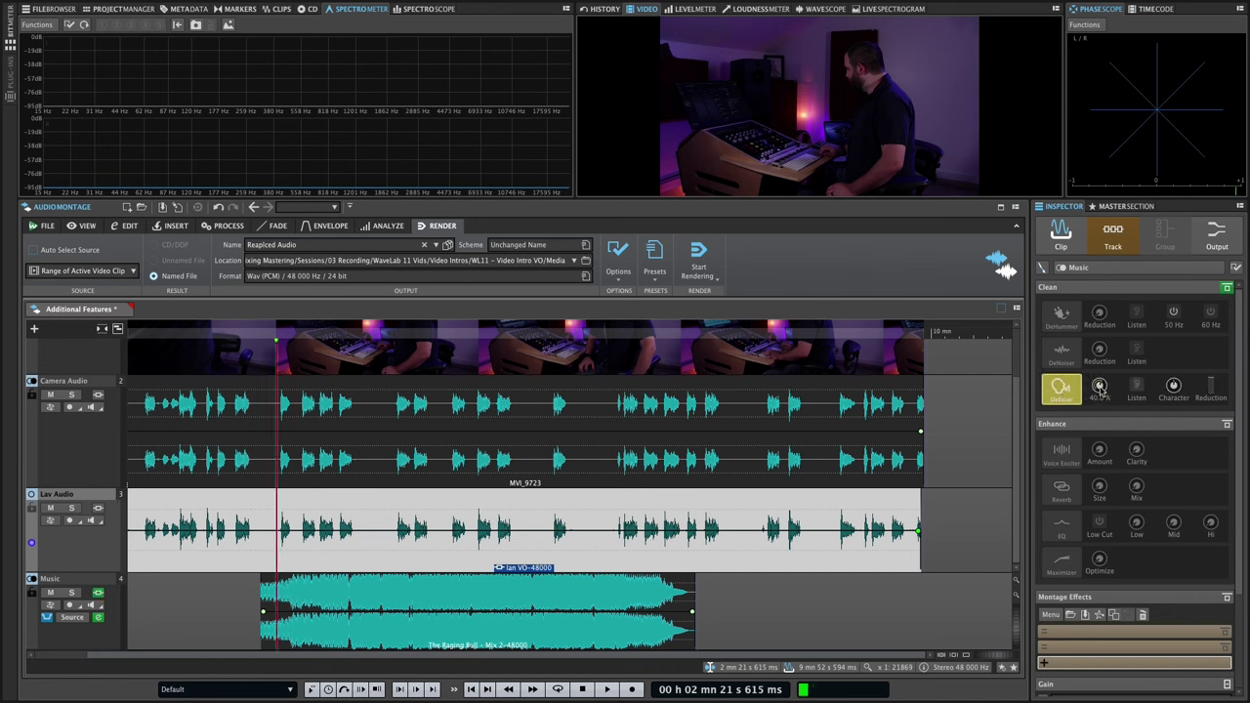
Step: Turn on the Voice Exciter enhancement in the Music track's Enhance section
click(1064, 456)
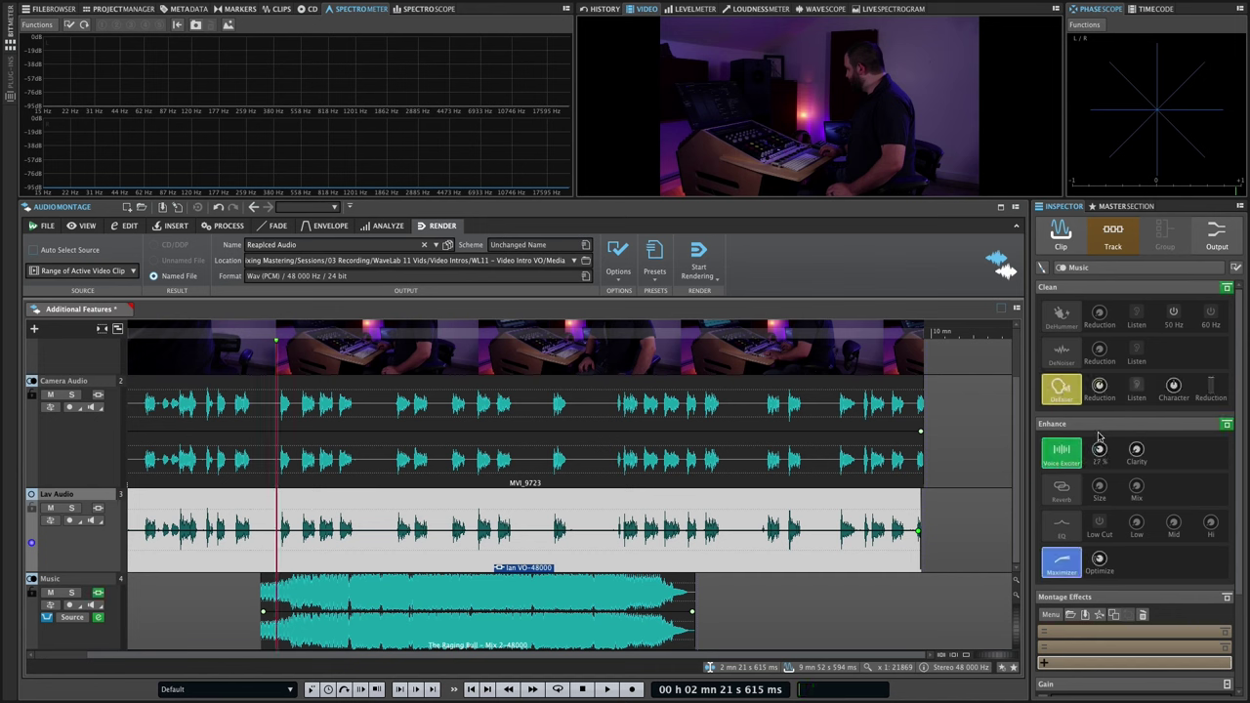
mouse_move(1138, 456)
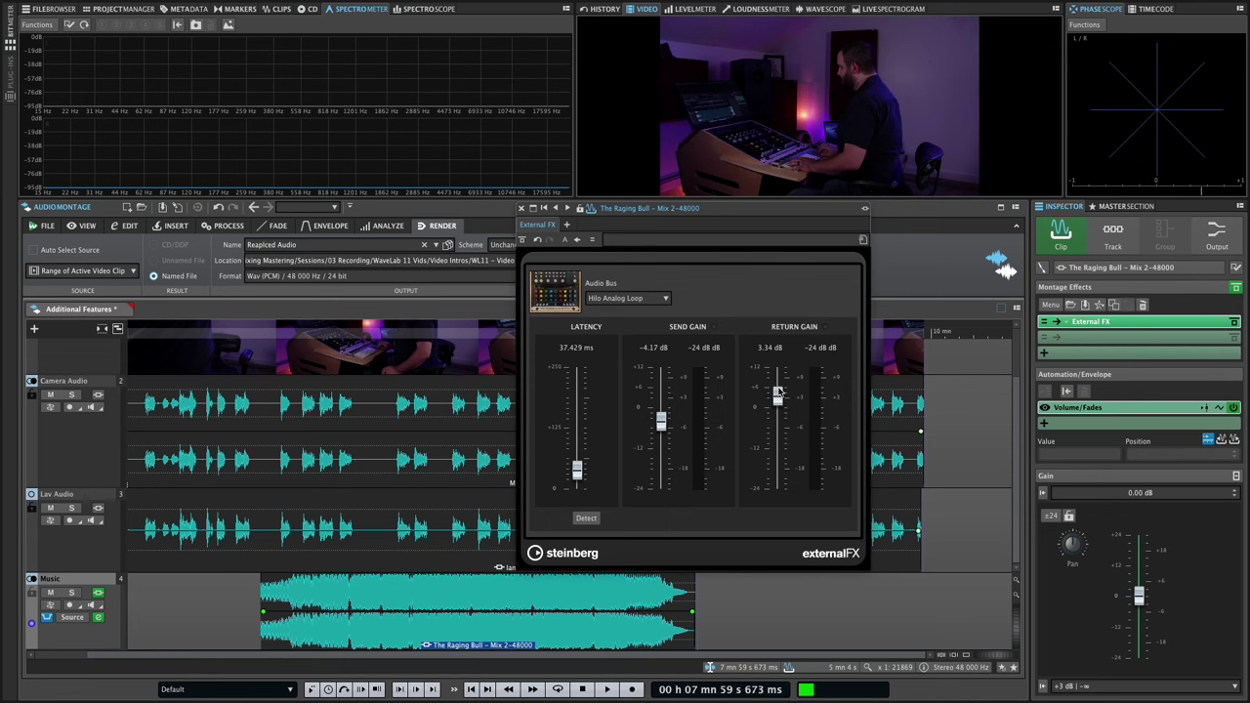
Step: Show the External FX hardware picture, then view DeReverb, Pusher, Squasher, PingPongDelay, DeEsser, Octaver and Quadrafuzz v2
click(580, 300)
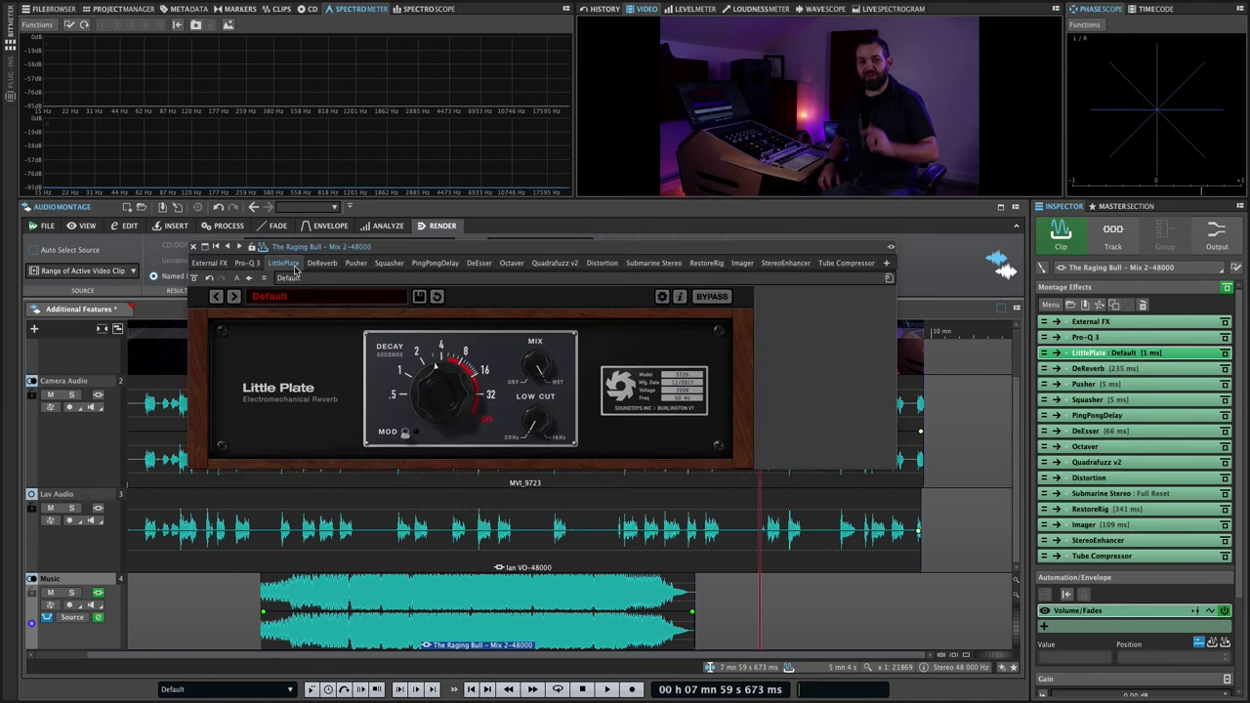
click(322, 263)
click(356, 263)
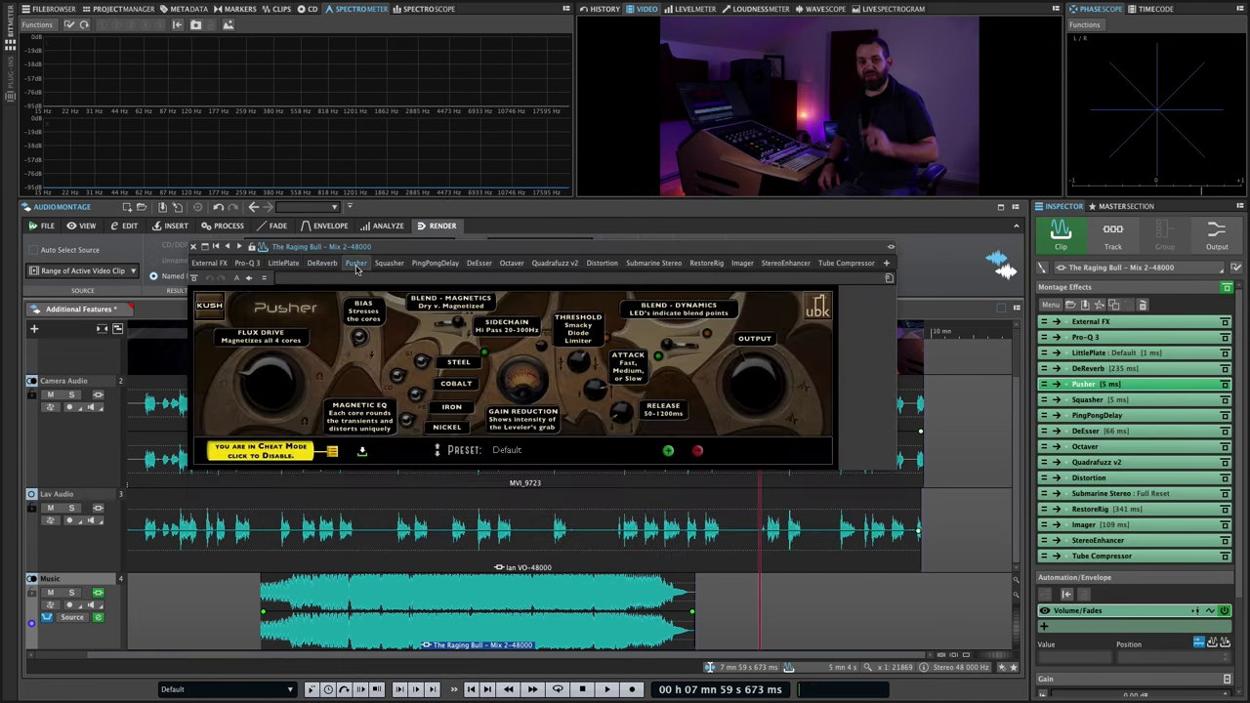
click(393, 264)
click(435, 264)
click(478, 264)
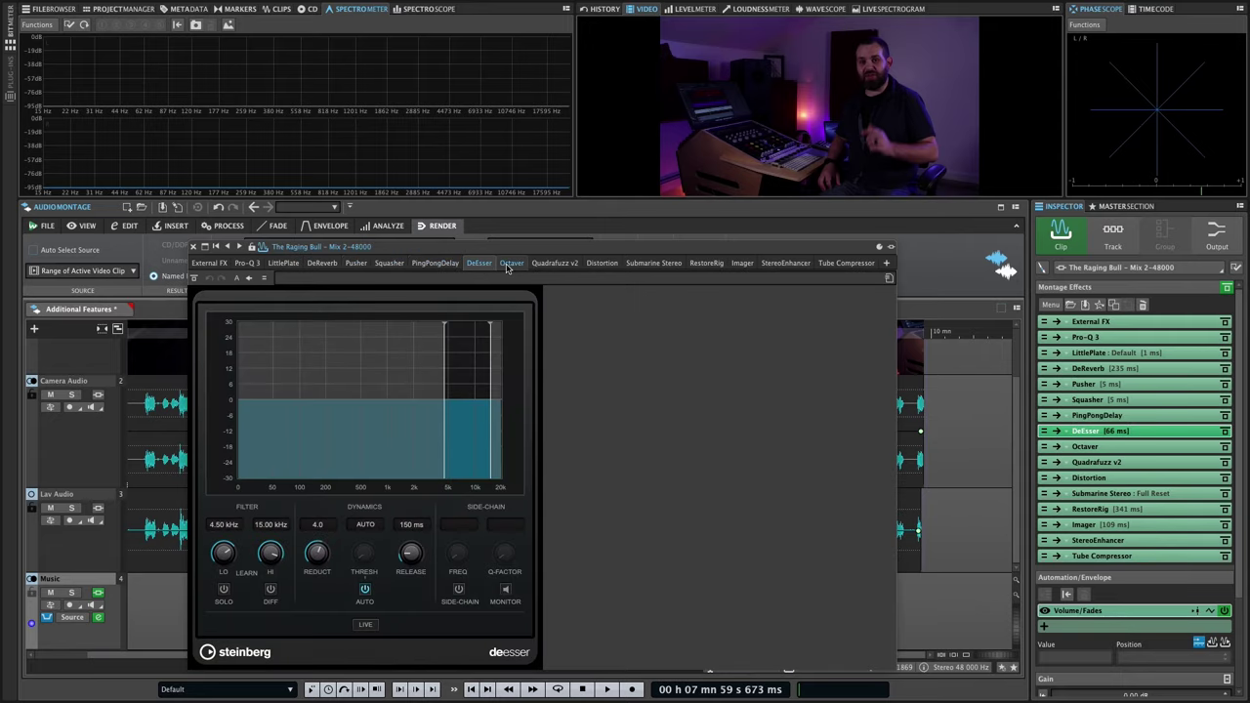
click(511, 264)
click(553, 264)
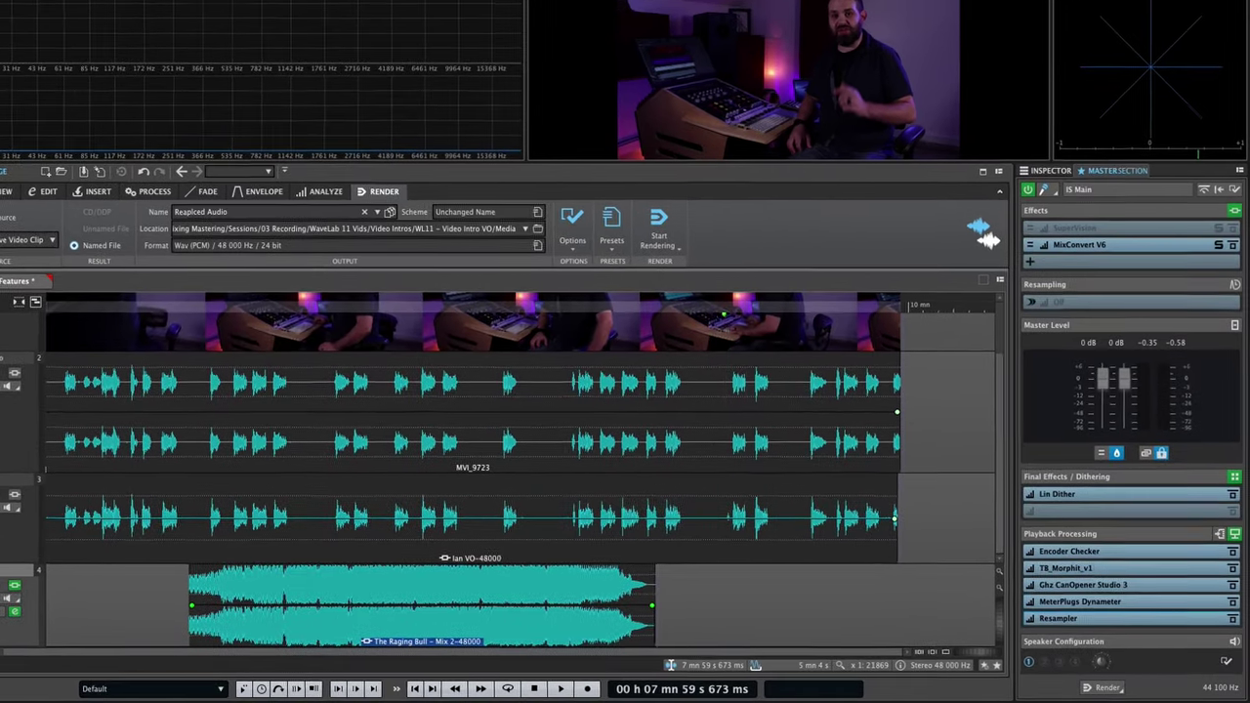